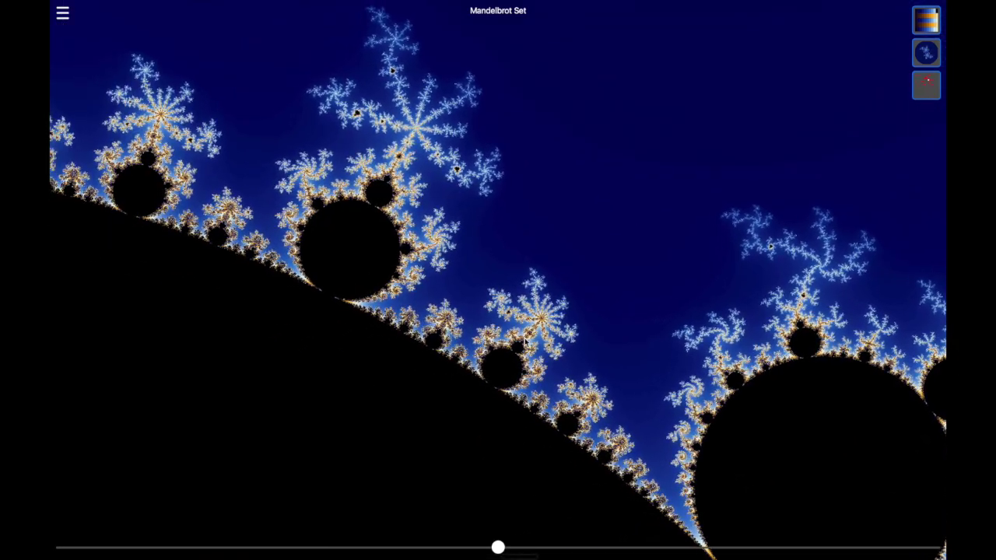
# Zoom deep into the Mandelbrot set's edge until blue spiral filaments fill the view
pyautogui.scroll(5, 526, 336)
pyautogui.scroll(5, 527, 335)
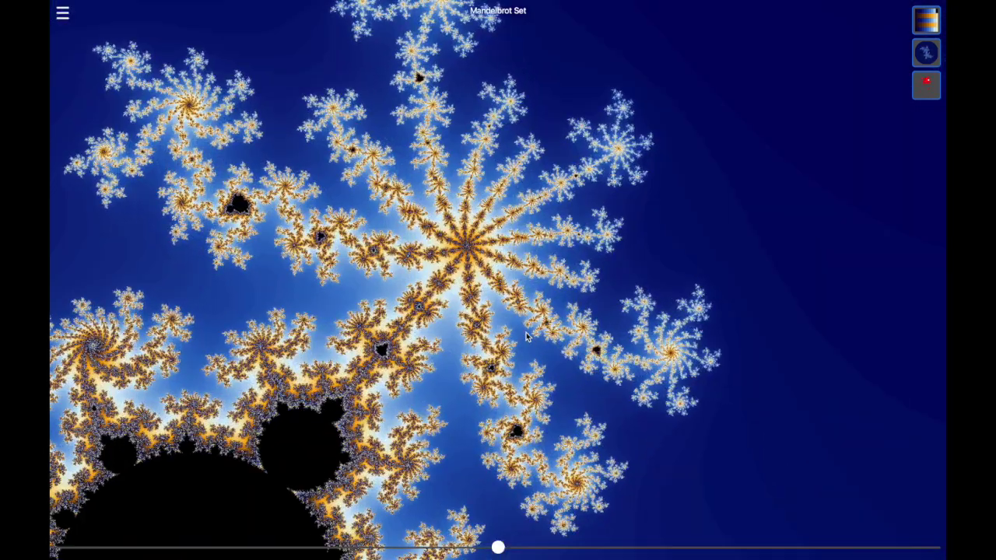
pyautogui.scroll(5, 527, 336)
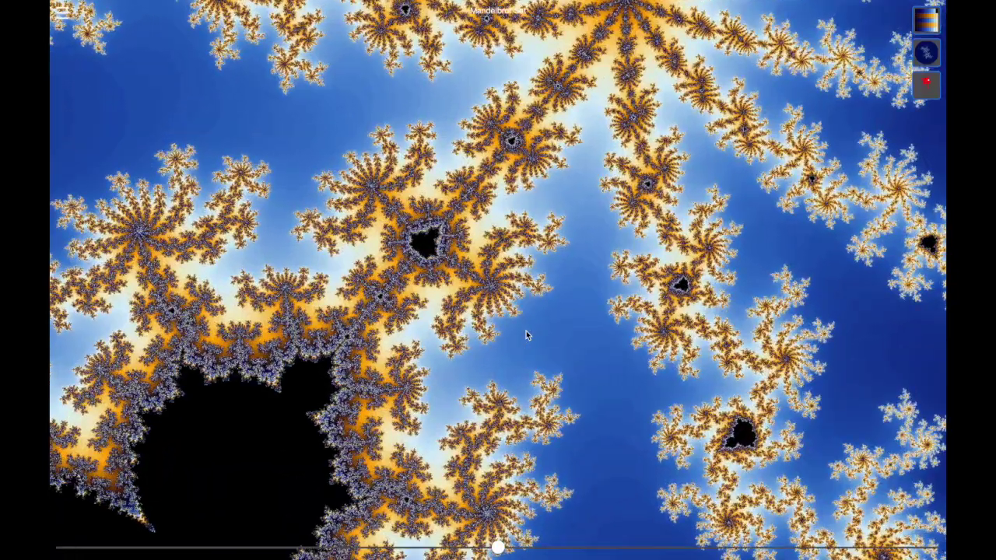
pyautogui.scroll(5, 504, 340)
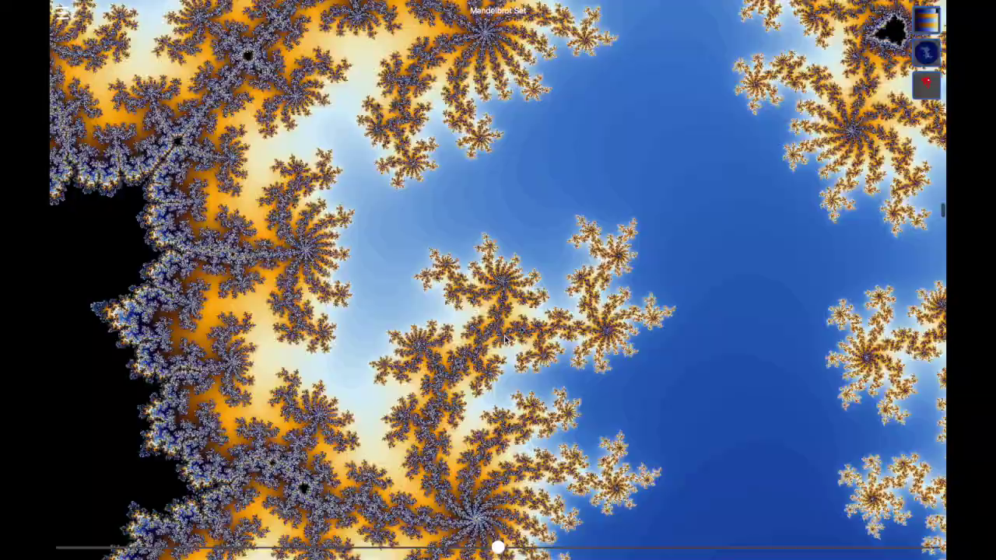
pyautogui.scroll(5, 504, 340)
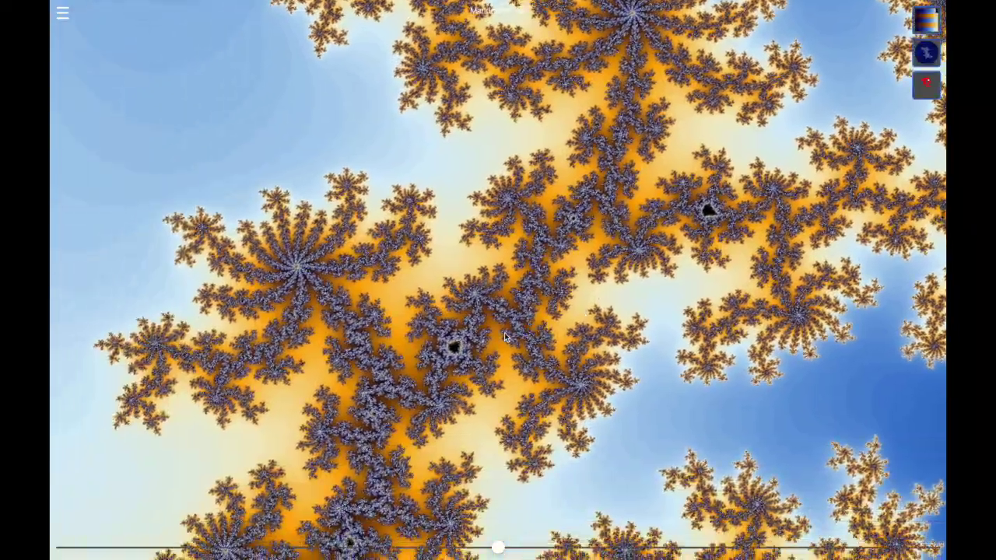
pyautogui.scroll(5, 539, 309)
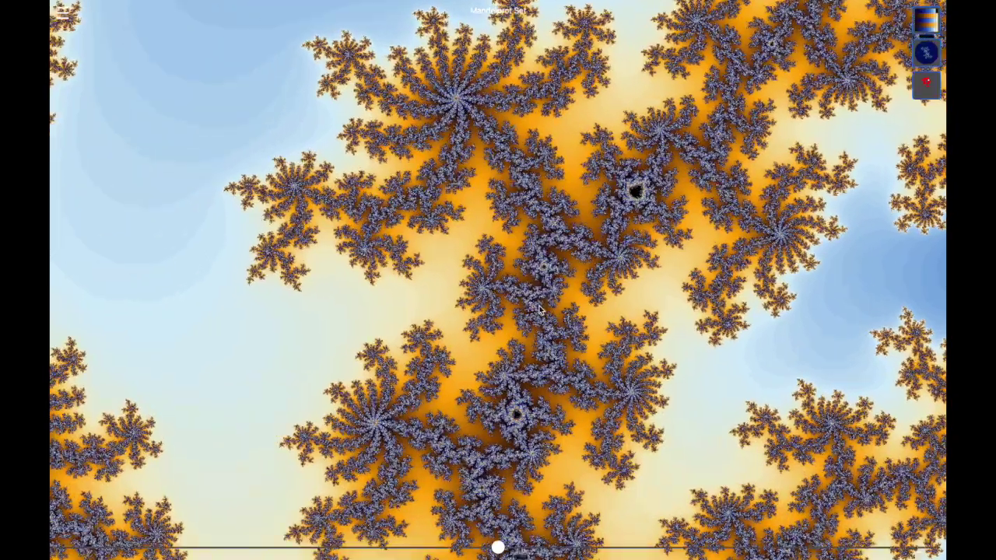
pyautogui.scroll(4, 538, 309)
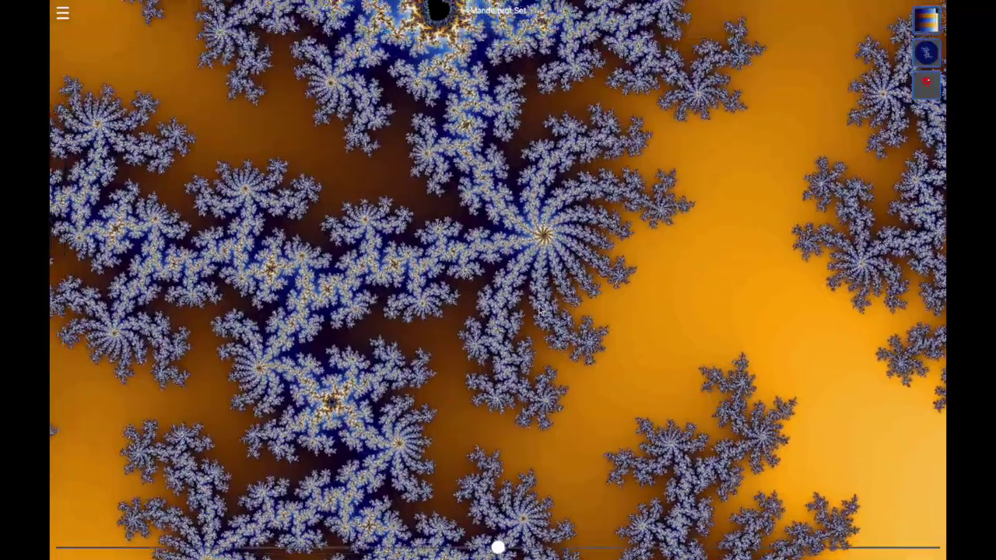
pyautogui.scroll(3, 547, 255)
pyautogui.scroll(4, 547, 255)
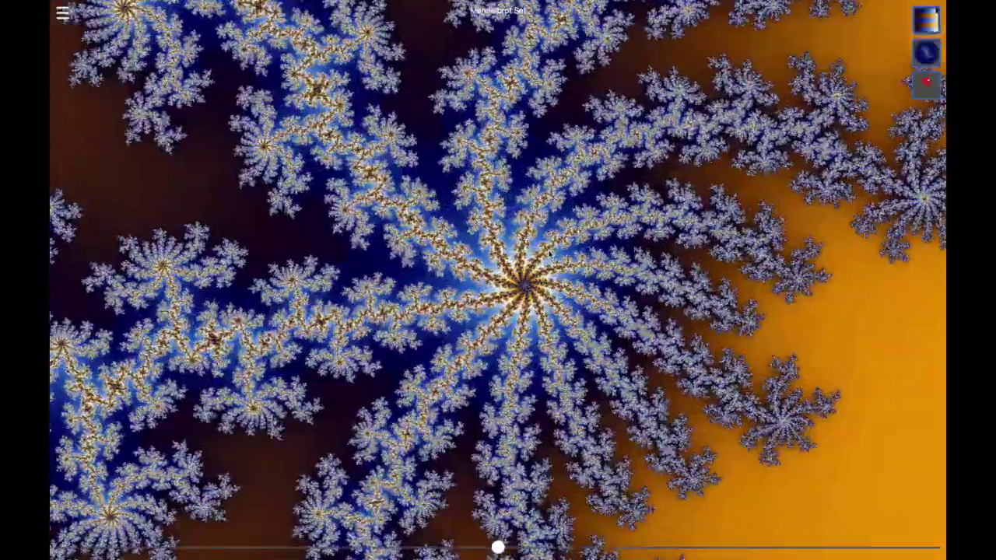
pyautogui.scroll(4, 548, 255)
pyautogui.scroll(8, 548, 255)
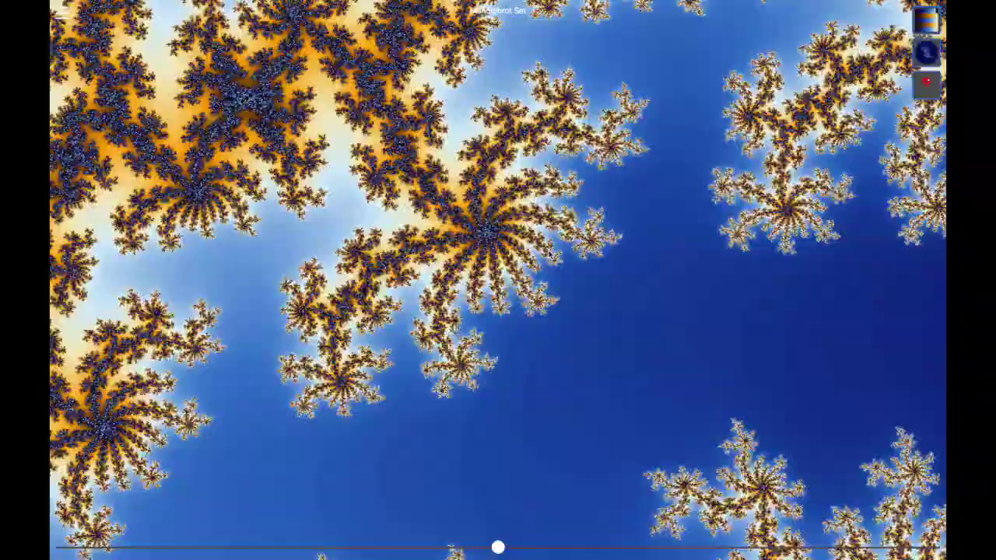
pyautogui.scroll(4, 548, 255)
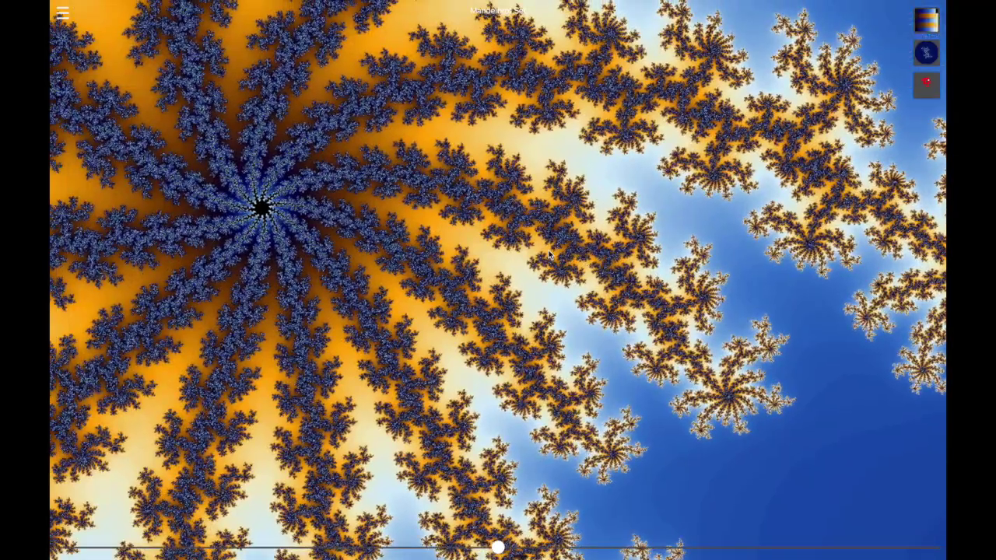
pyautogui.scroll(8, 602, 244)
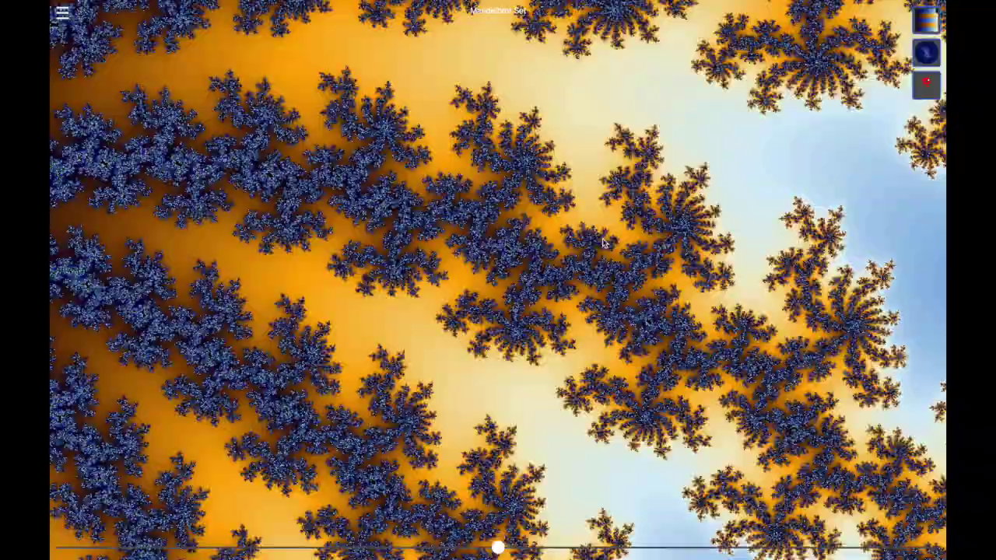
pyautogui.scroll(8, 602, 244)
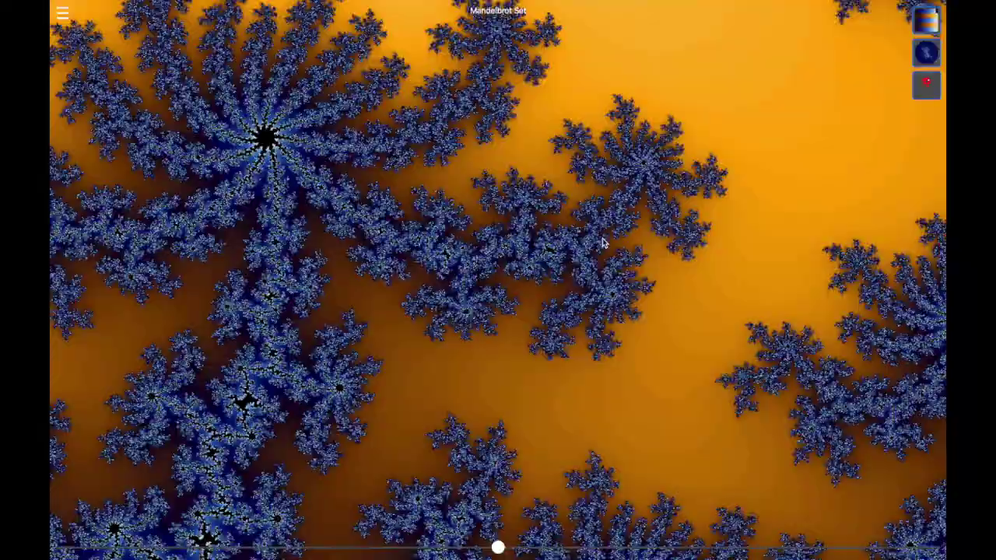
pyautogui.scroll(8, 602, 243)
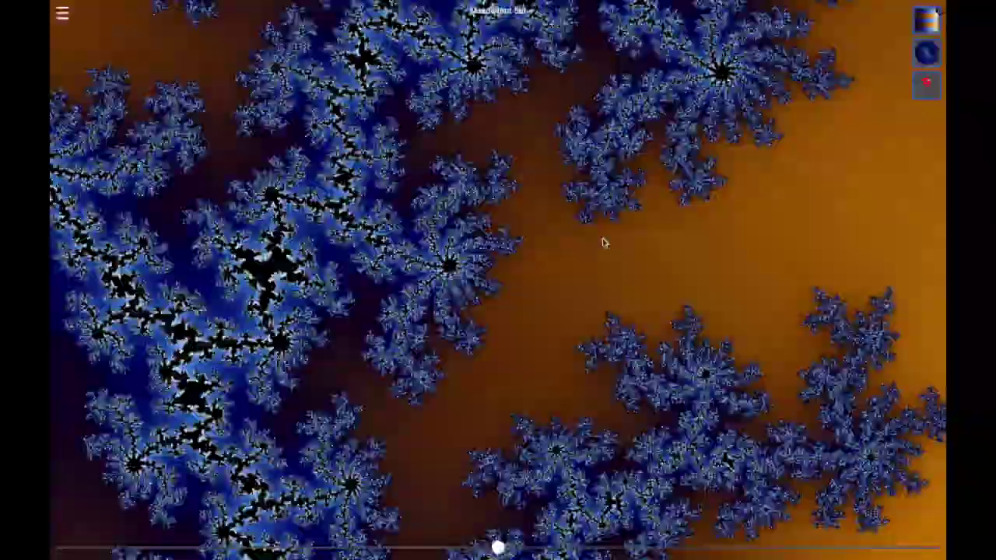
pyautogui.scroll(8, 632, 205)
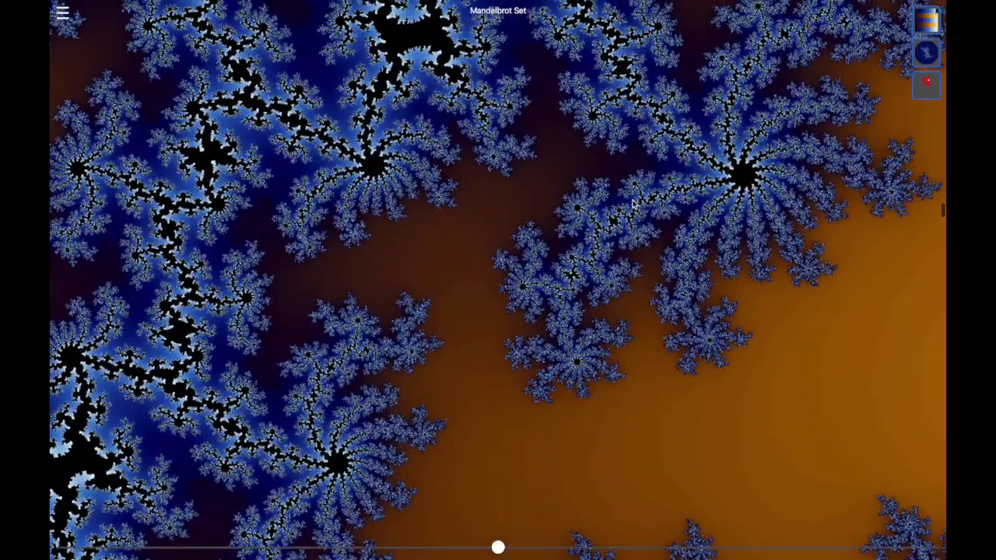
pyautogui.scroll(8, 632, 205)
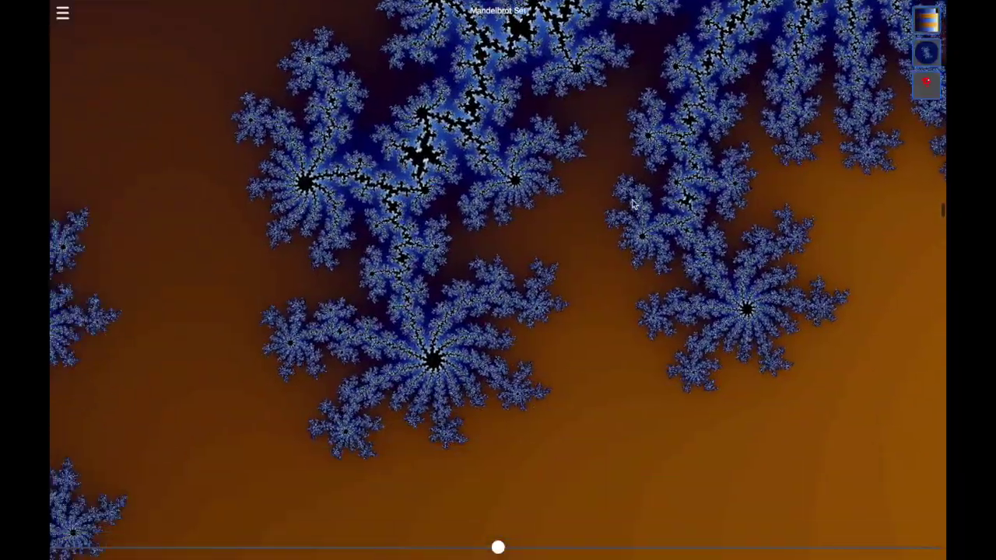
pyautogui.scroll(8, 632, 205)
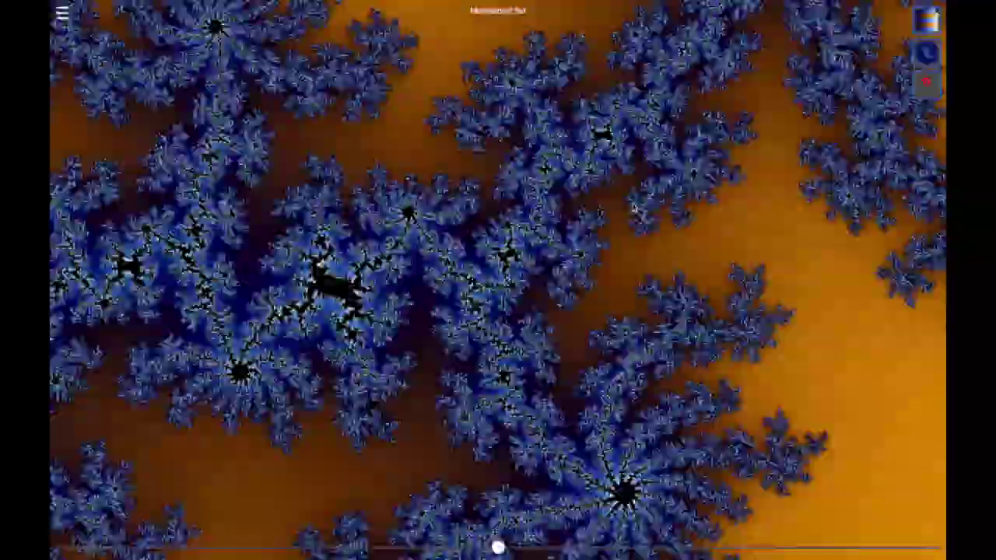
pyautogui.scroll(8, 632, 205)
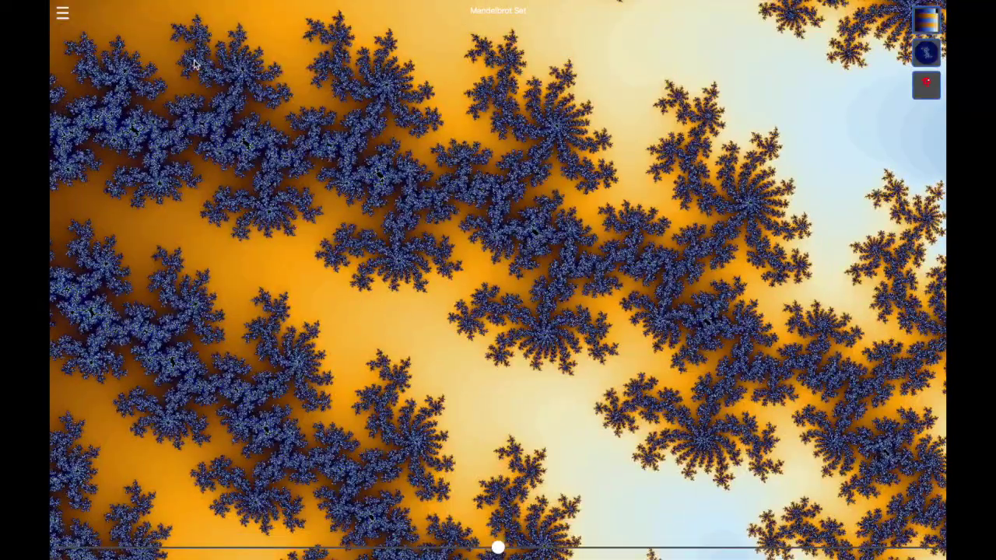
# Reset the view to the full Mandelbrot set, then test a small zoom in and out
pyautogui.click(61, 14)
pyautogui.click(74, 34)
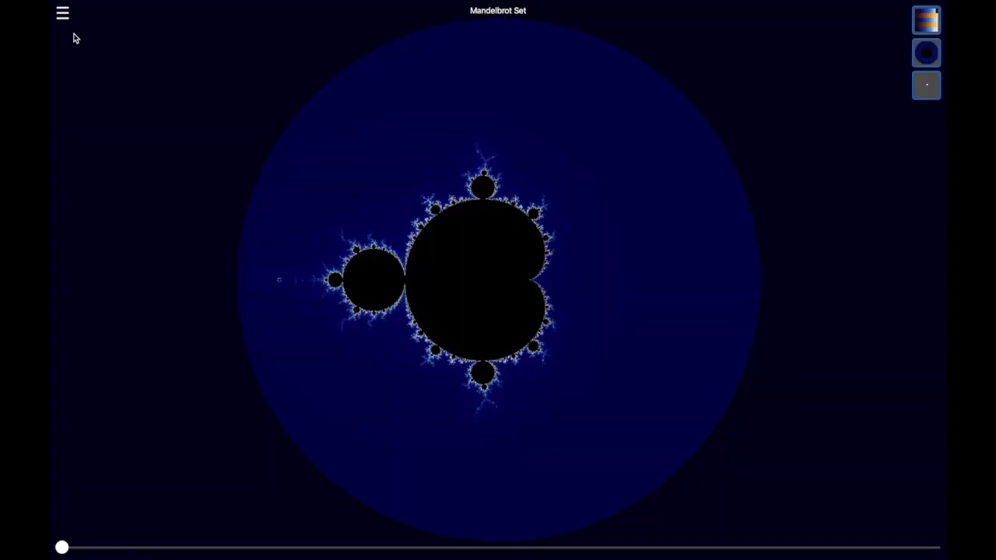
pyautogui.scroll(5, 491, 208)
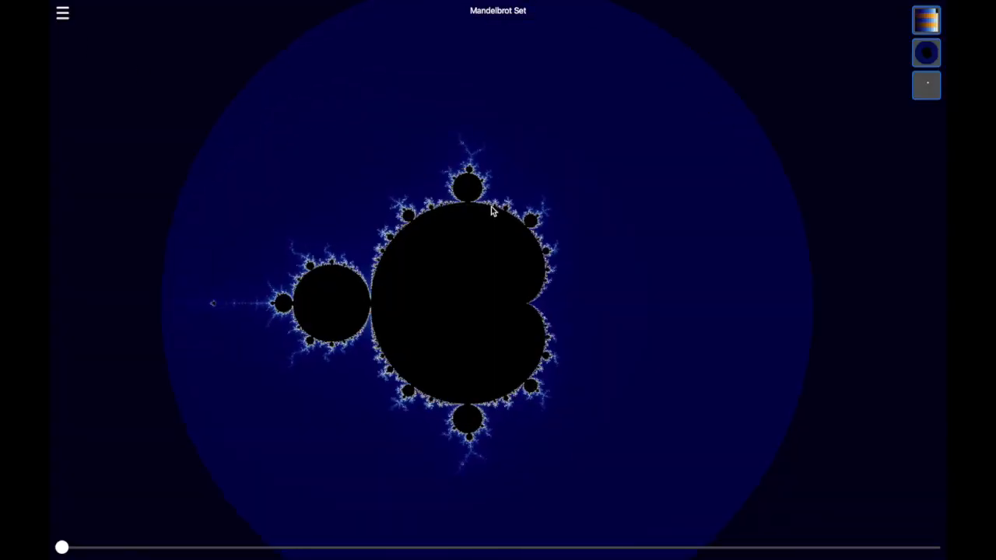
pyautogui.scroll(-3, 491, 210)
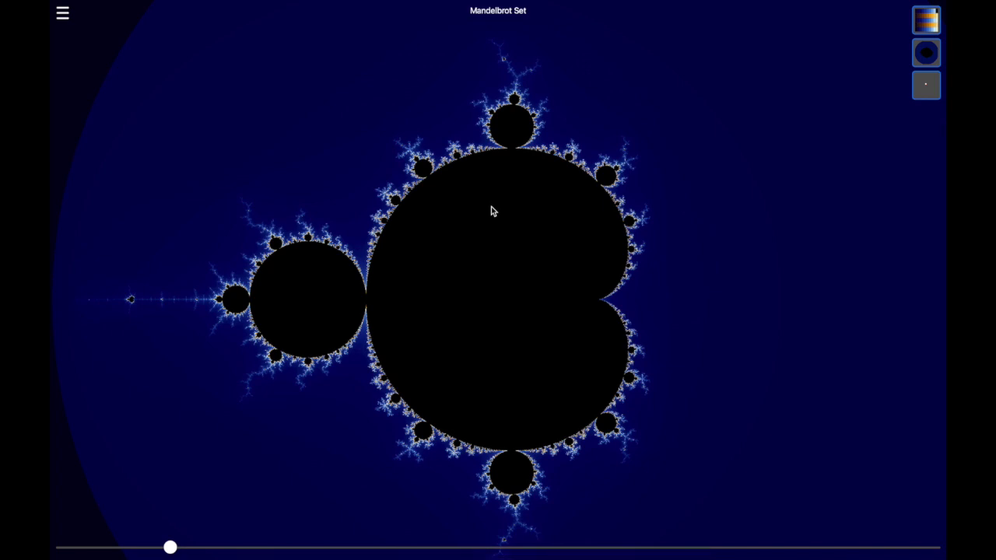
pyautogui.scroll(2, 462, 162)
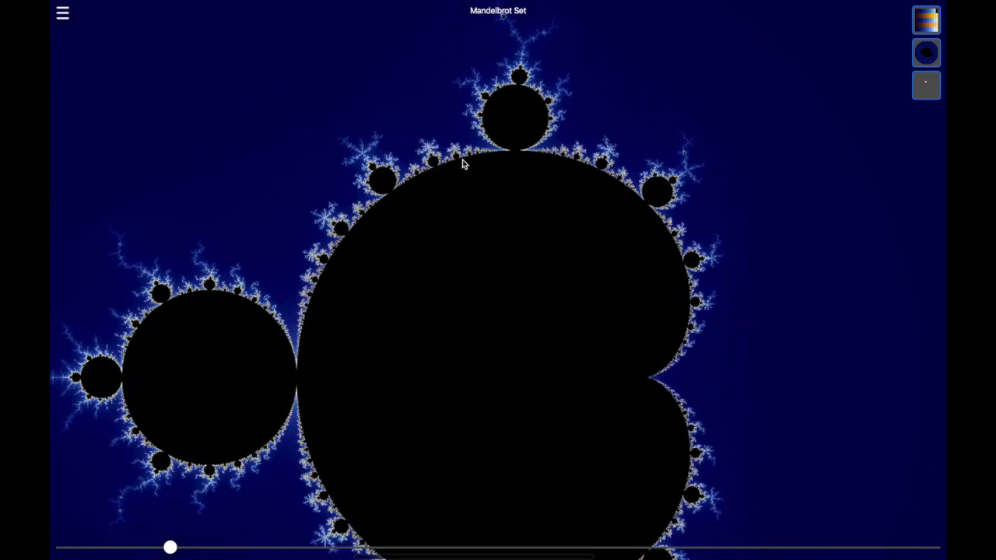
pyautogui.scroll(-5, 462, 162)
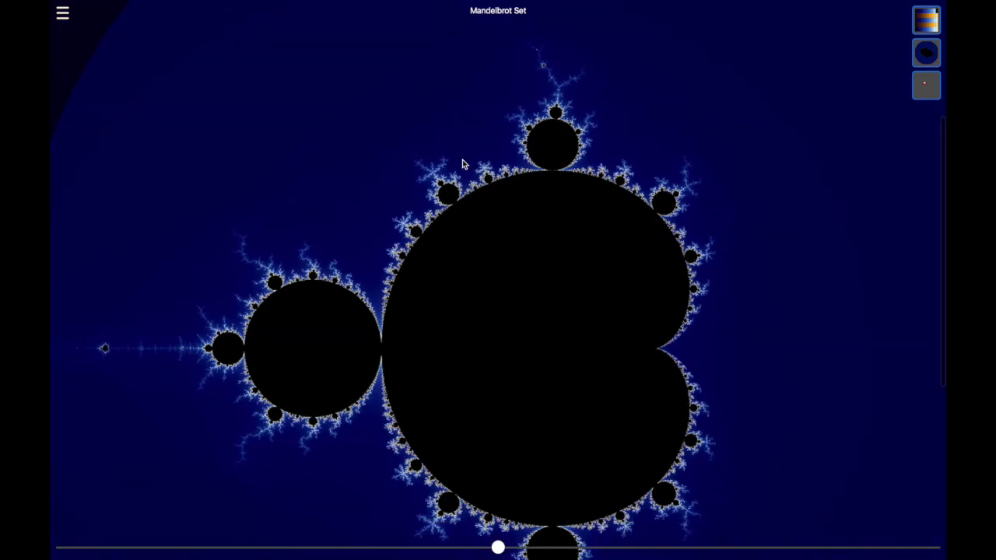
pyautogui.scroll(-3, 462, 163)
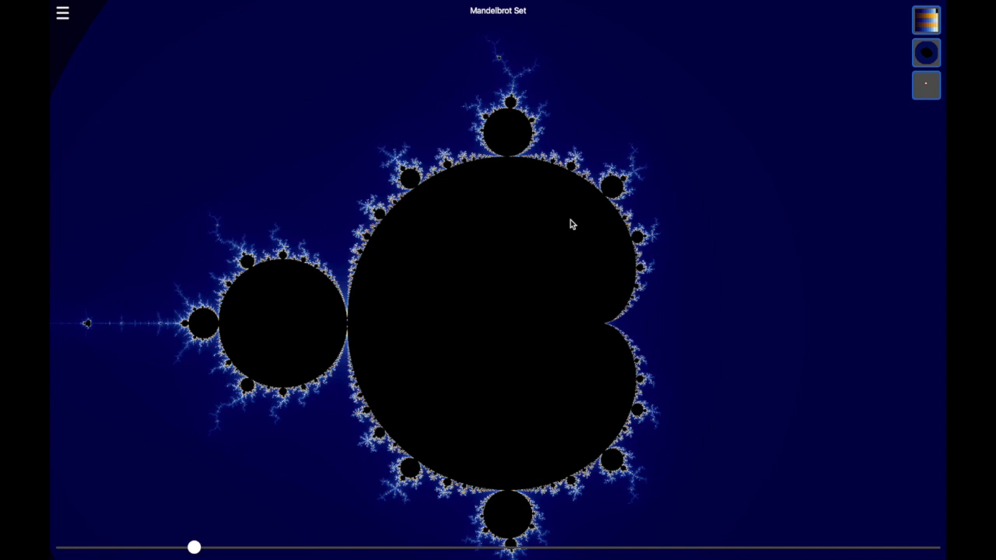
# Open the Fractally website in Safari via Privacy, Terms, more… > Visit Website
pyautogui.click(63, 16)
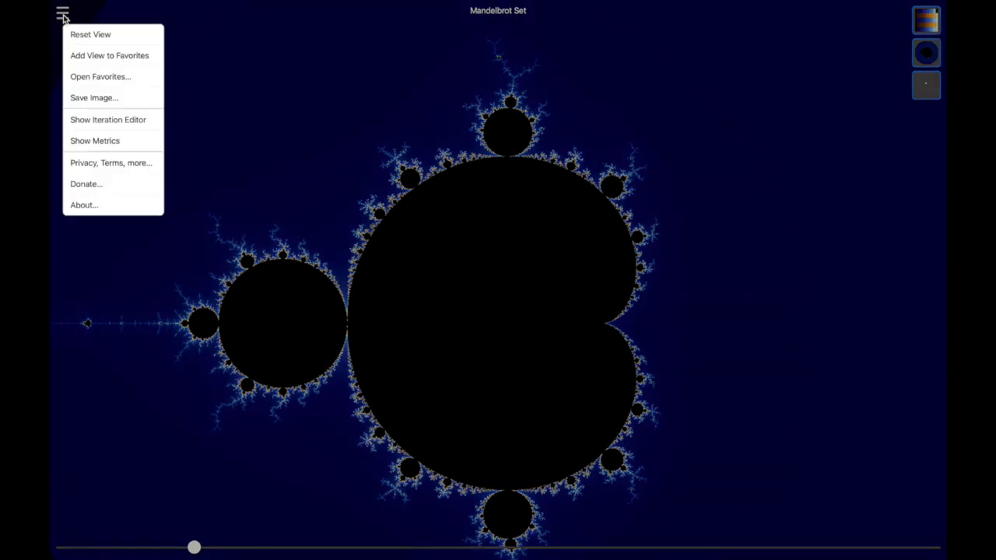
pyautogui.click(101, 168)
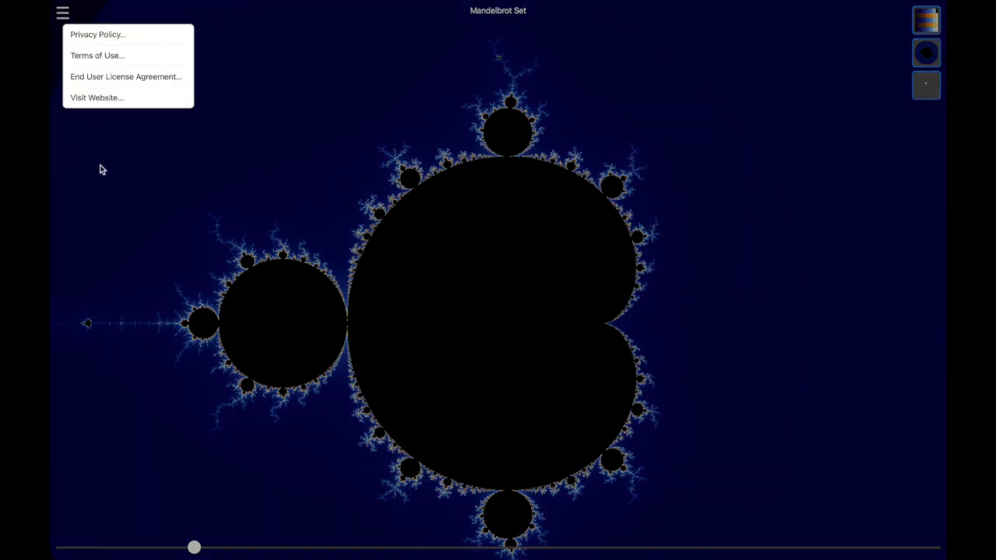
pyautogui.click(98, 102)
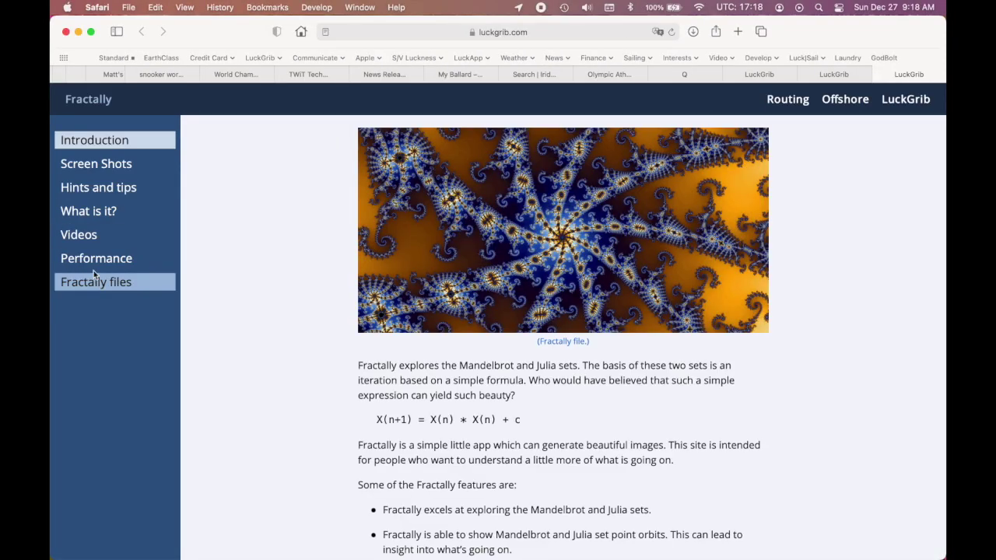
# Browse the site's Videos page to the 'Cool properties of the Mandelbrot set' video, then return to Fractally
pyautogui.click(84, 241)
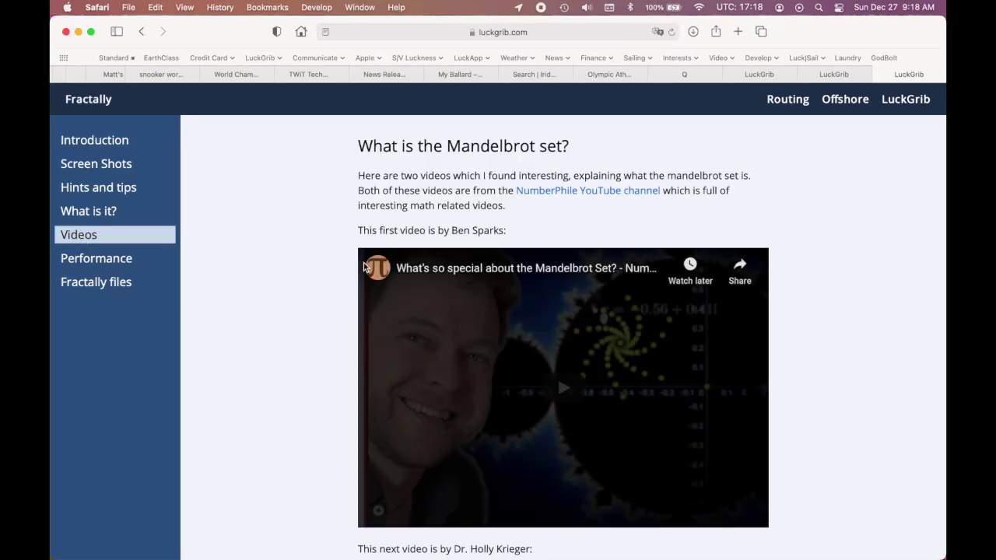
pyautogui.scroll(-5, 364, 264)
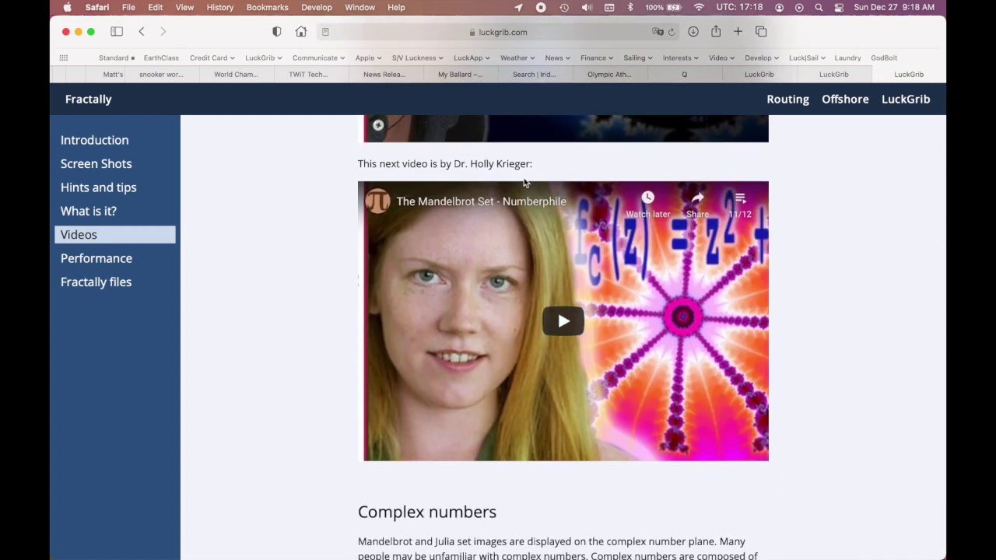
pyautogui.scroll(-5, 455, 278)
pyautogui.scroll(-10, 457, 276)
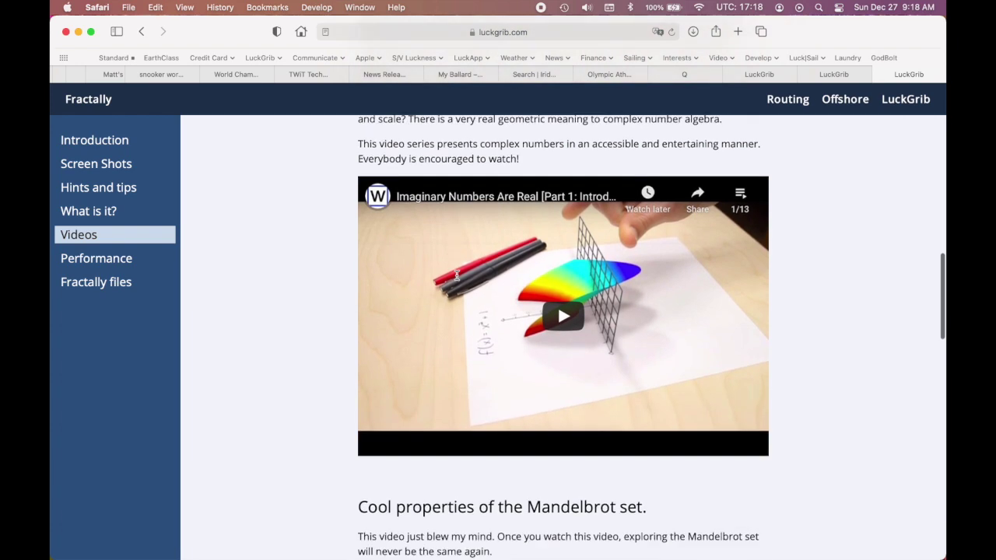
pyautogui.scroll(1, 457, 276)
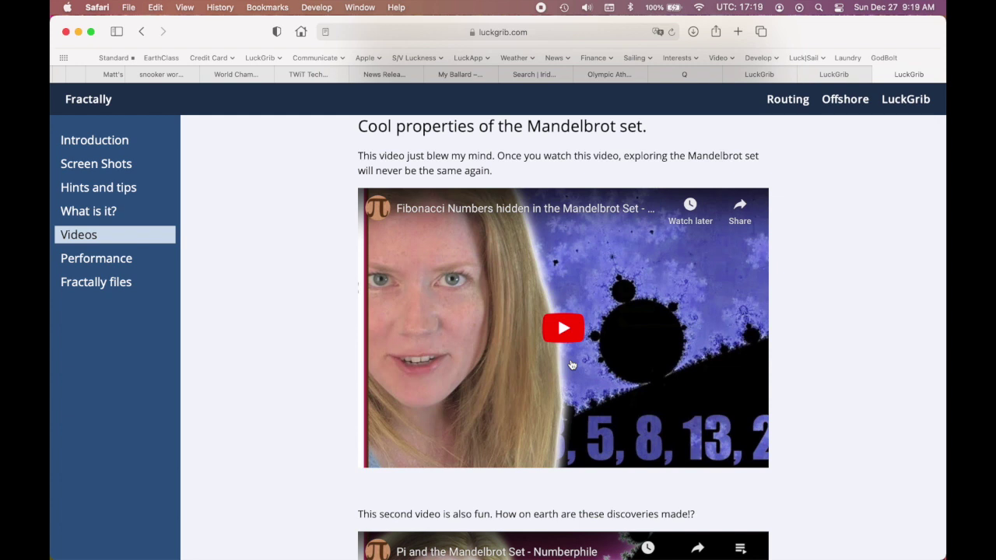
pyautogui.press('super+Tab')
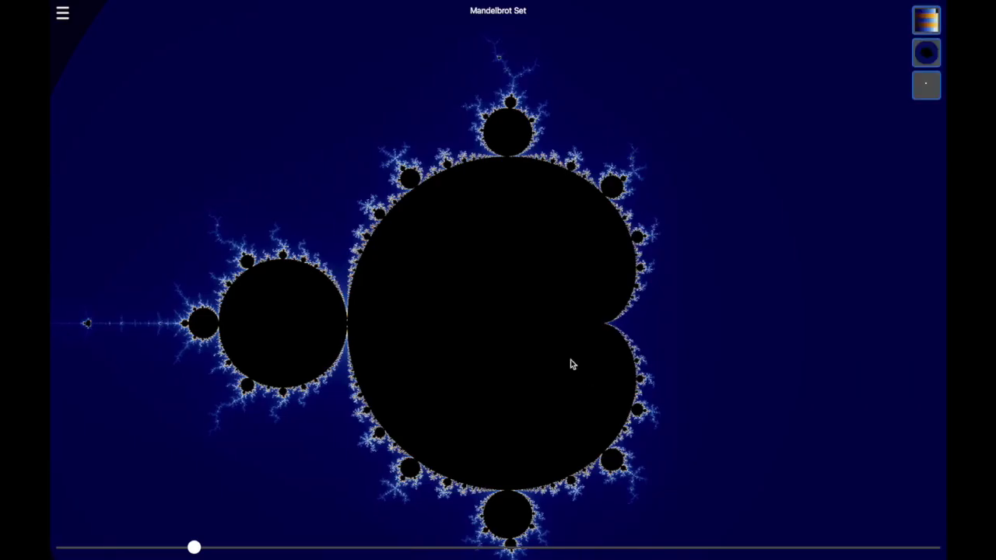
# Enlarge the Mandelbrot set until the main cardioid and its left bulb fill the screen
pyautogui.scroll(-3, 572, 363)
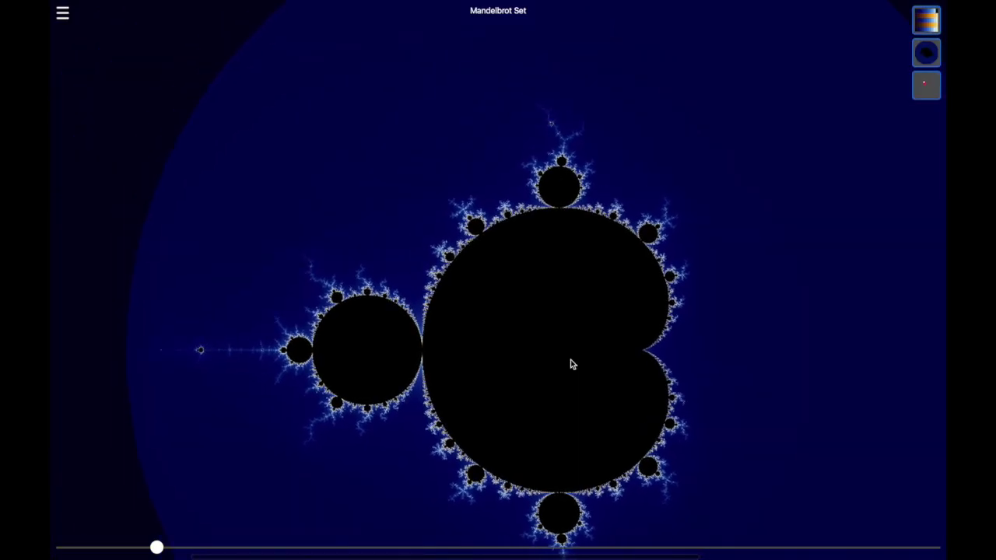
pyautogui.scroll(-2, 570, 359)
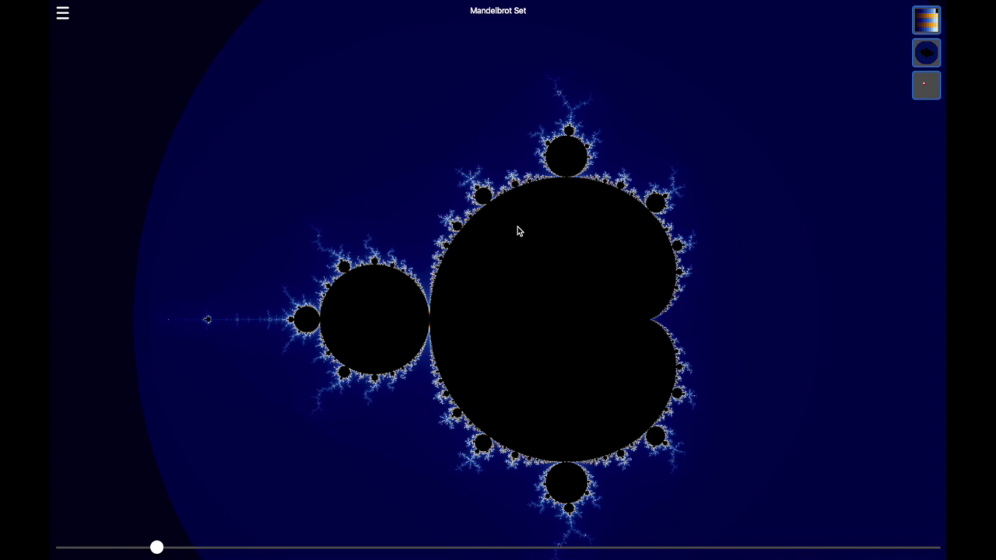
pyautogui.scroll(5, 519, 231)
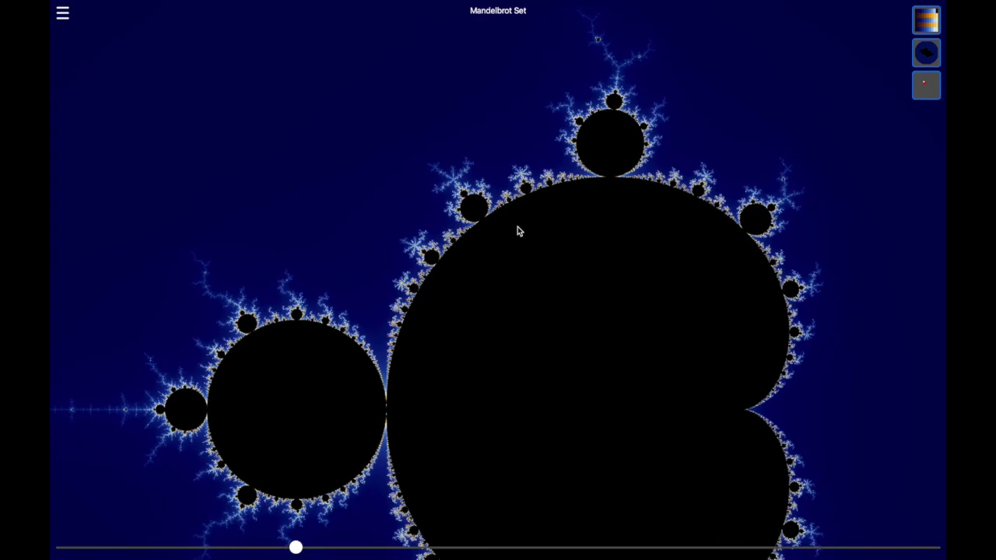
pyautogui.press('super+Tab')
pyautogui.press('super+Tab')
pyautogui.press('super+Tab')
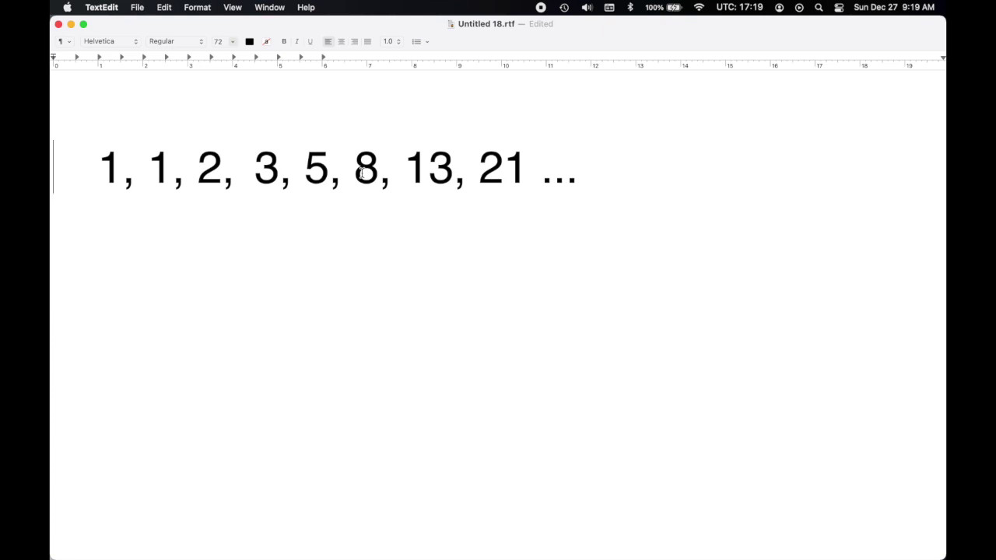
# Switch from the Fibonacci sequence document in TextEdit back to Fractally
pyautogui.press('super+Tab')
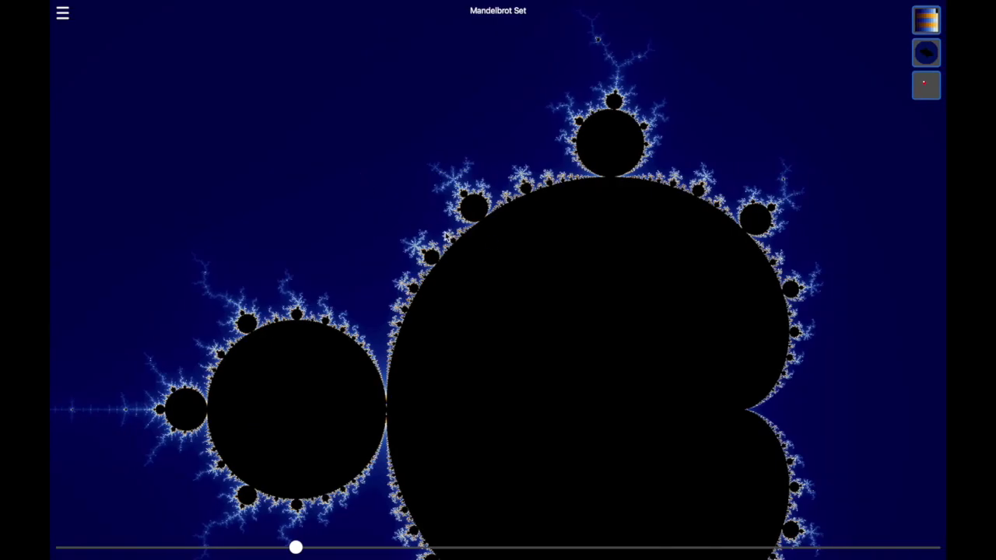
# Zoom out slightly and pan so the cardioid, left bulb and top bulb sit centred
pyautogui.scroll(-3, 493, 242)
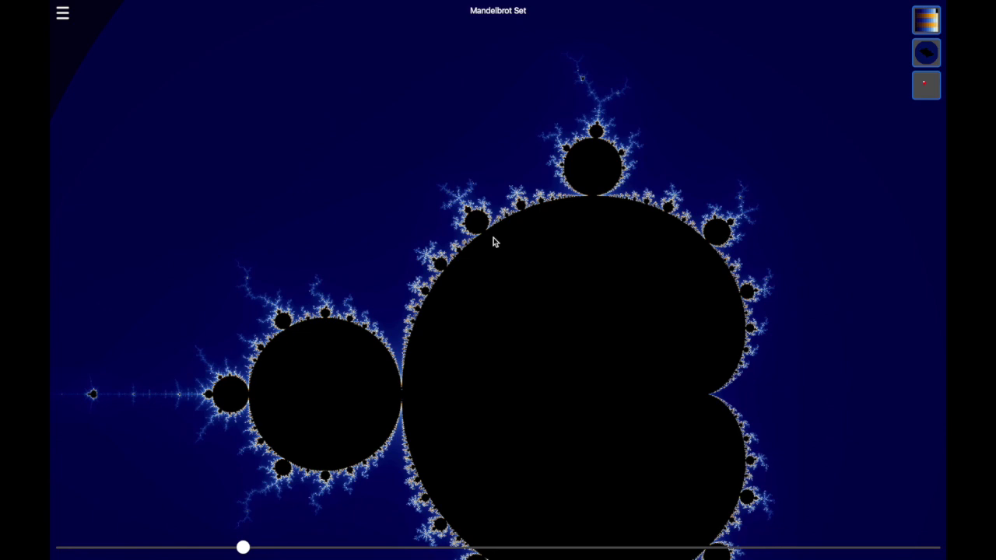
pyautogui.scroll(-3, 493, 241)
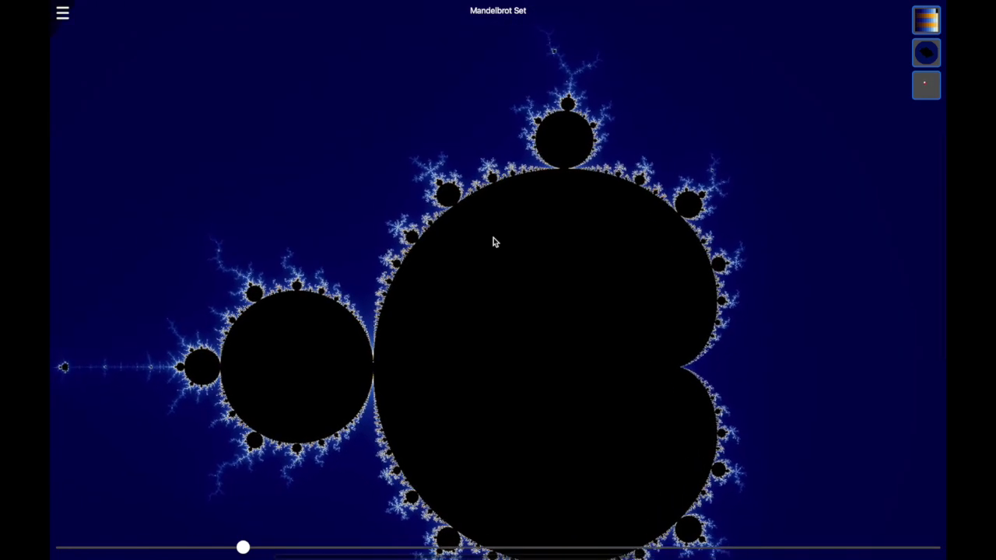
pyautogui.hscroll(1, 494, 241)
pyautogui.scroll(2, 493, 241)
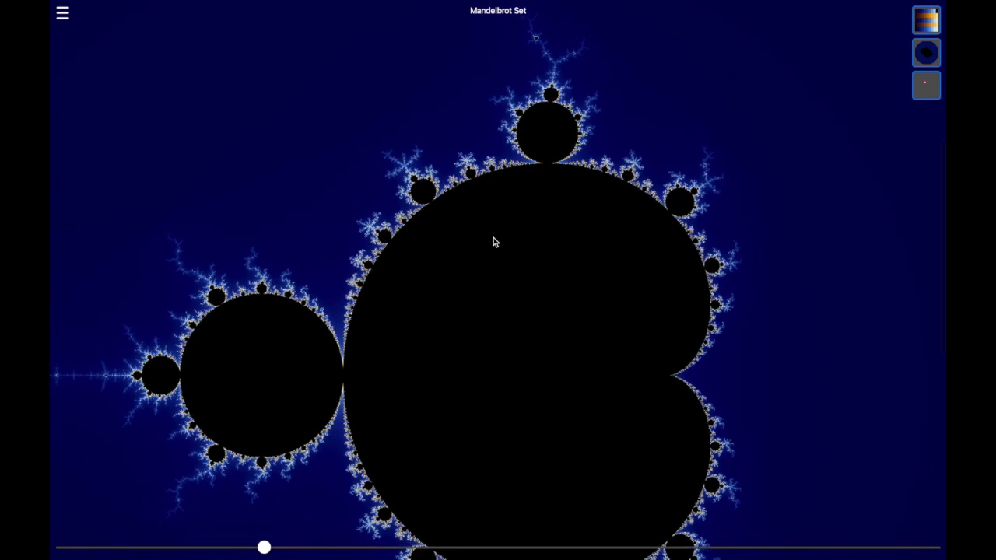
pyautogui.scroll(-2, 493, 242)
pyautogui.scroll(2, 493, 241)
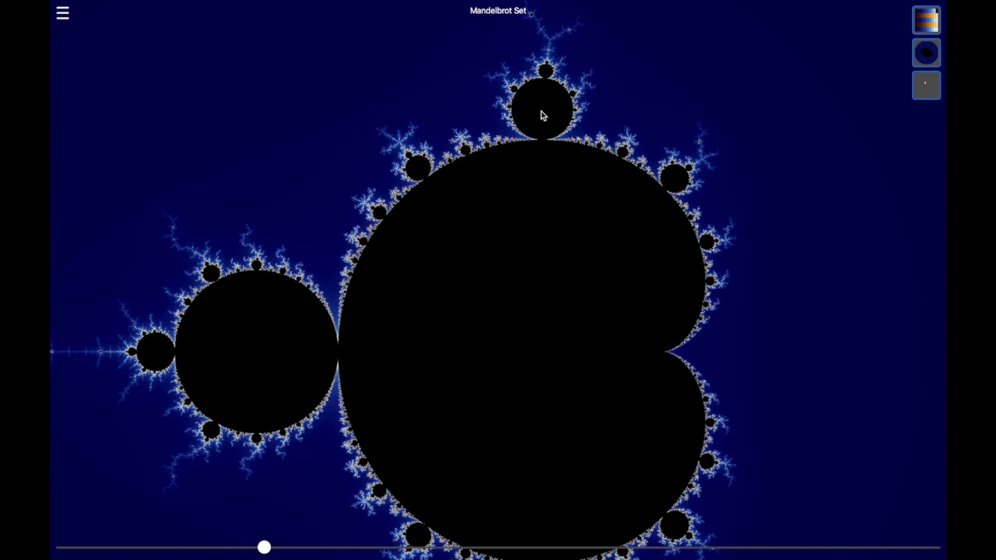
# Zoom in a little toward the top bulb, keeping the main cardioid central
pyautogui.scroll(10, 543, 115)
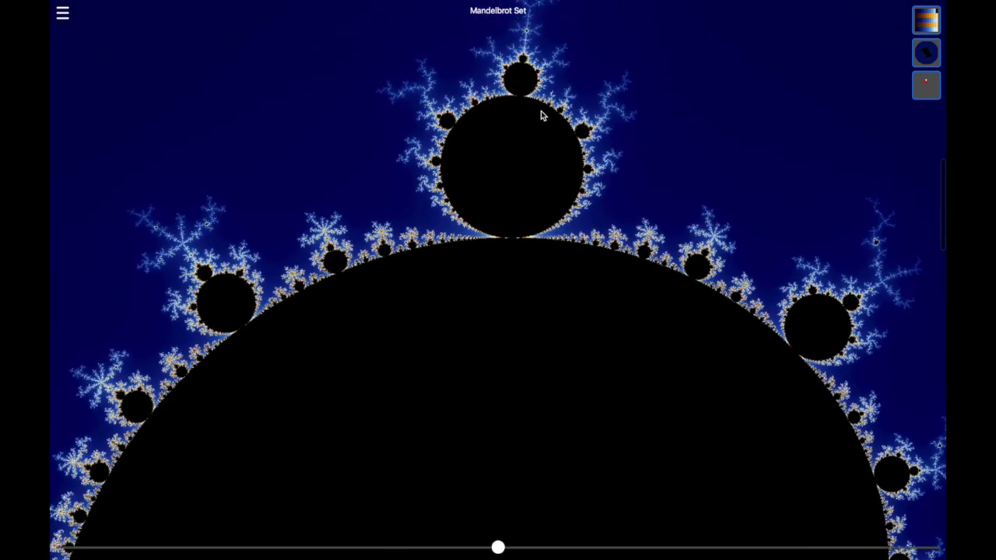
pyautogui.scroll(3, 541, 114)
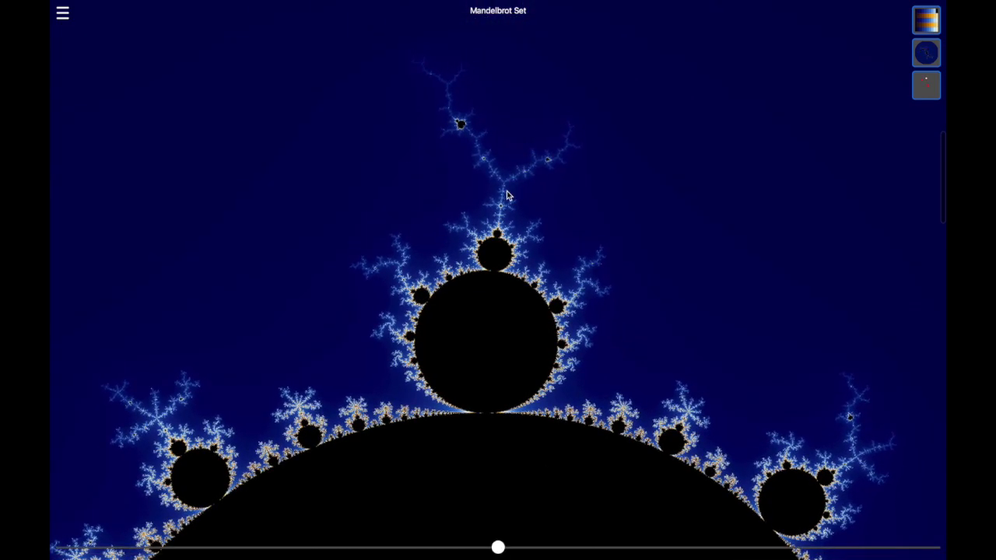
pyautogui.scroll(3, 507, 196)
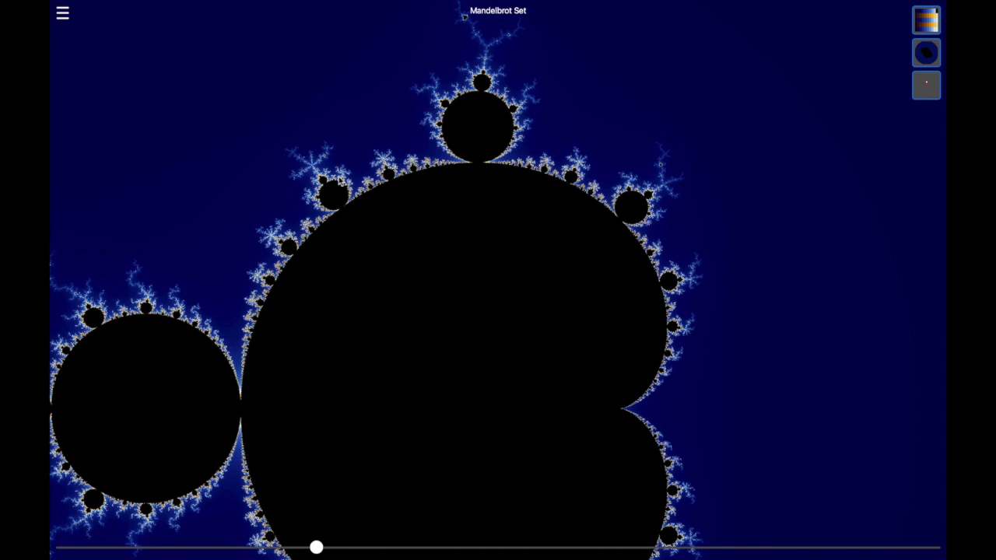
# Zoom back out from the feathery filaments until large black bulbs on the cardioid rim appear
pyautogui.scroll(5, 317, 167)
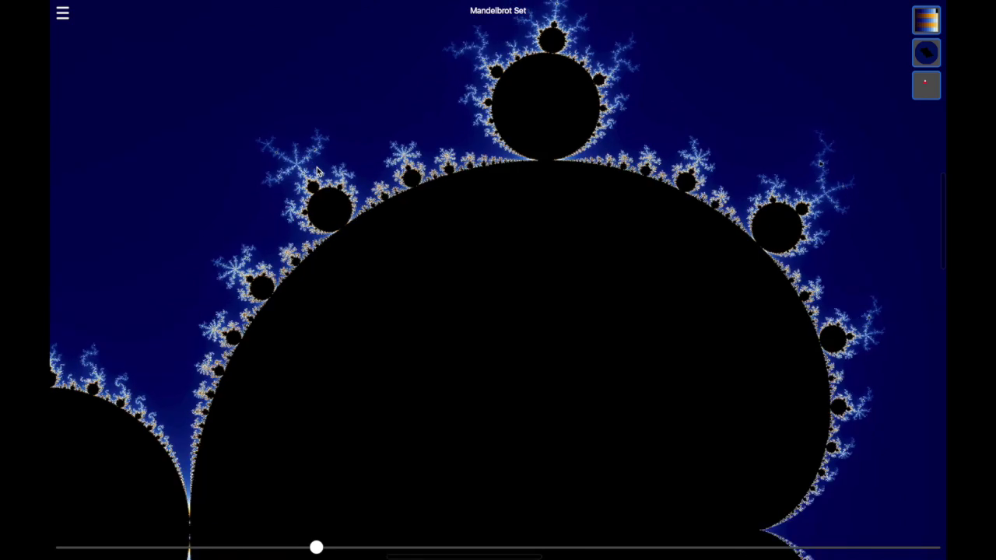
pyautogui.hscroll(-5, 317, 167)
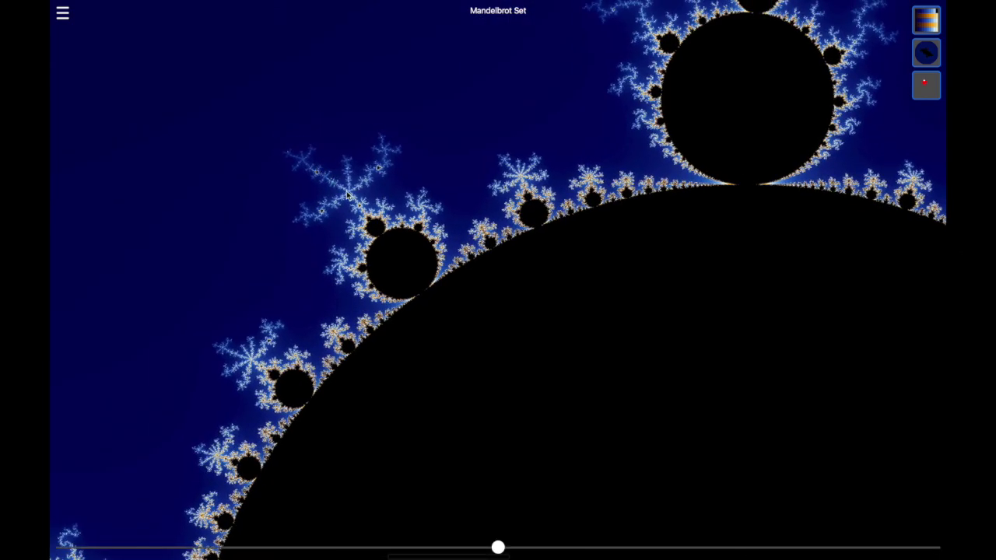
pyautogui.scroll(-4, 347, 194)
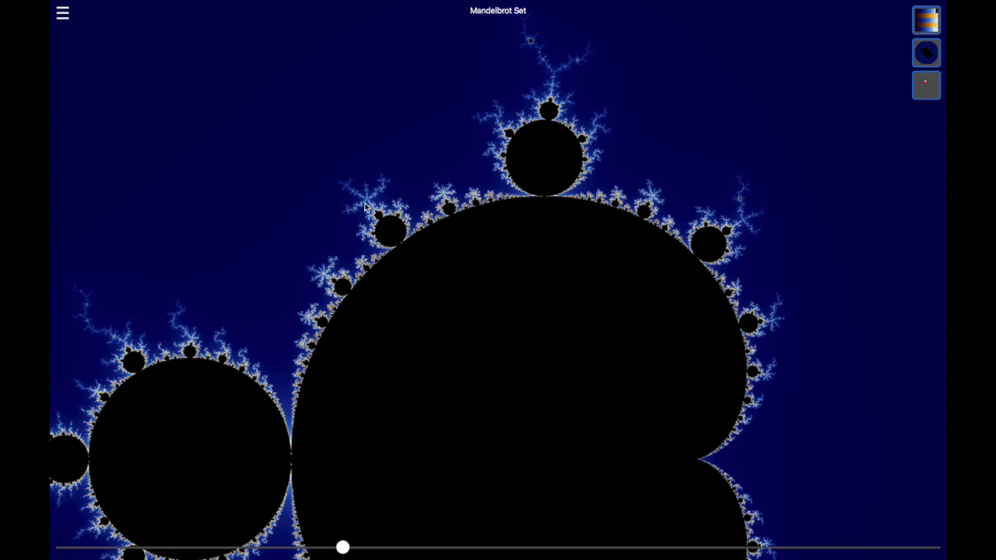
pyautogui.scroll(4, 362, 205)
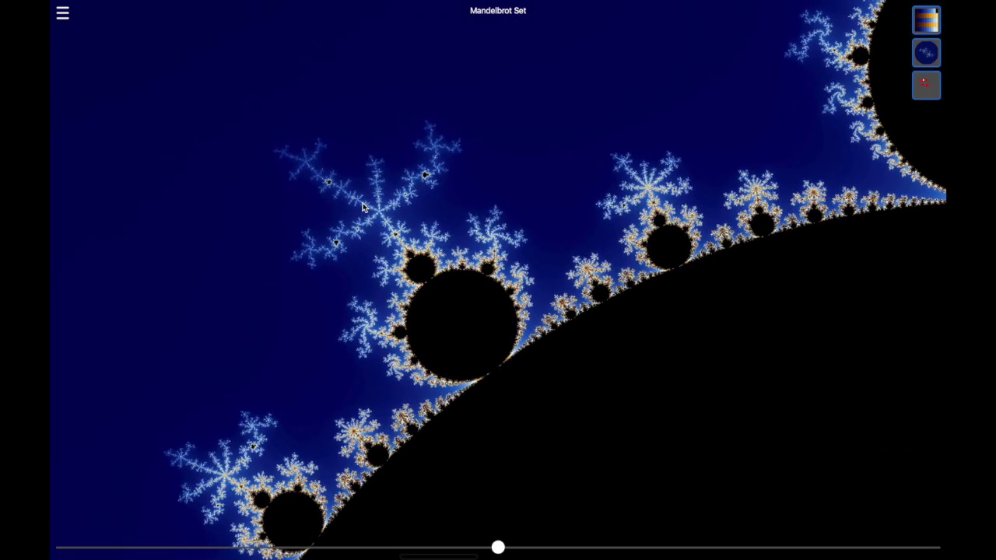
pyautogui.scroll(3, 362, 202)
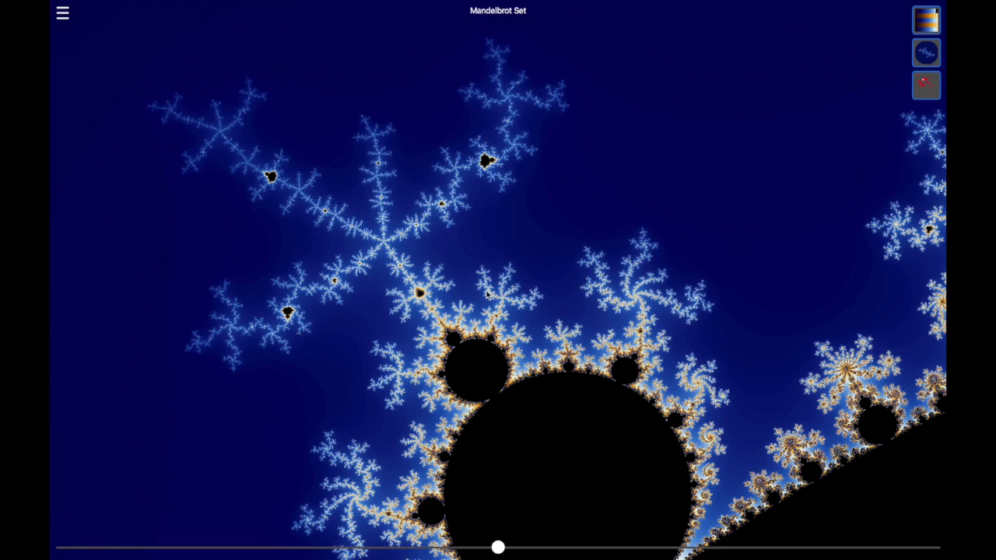
pyautogui.scroll(5, 502, 292)
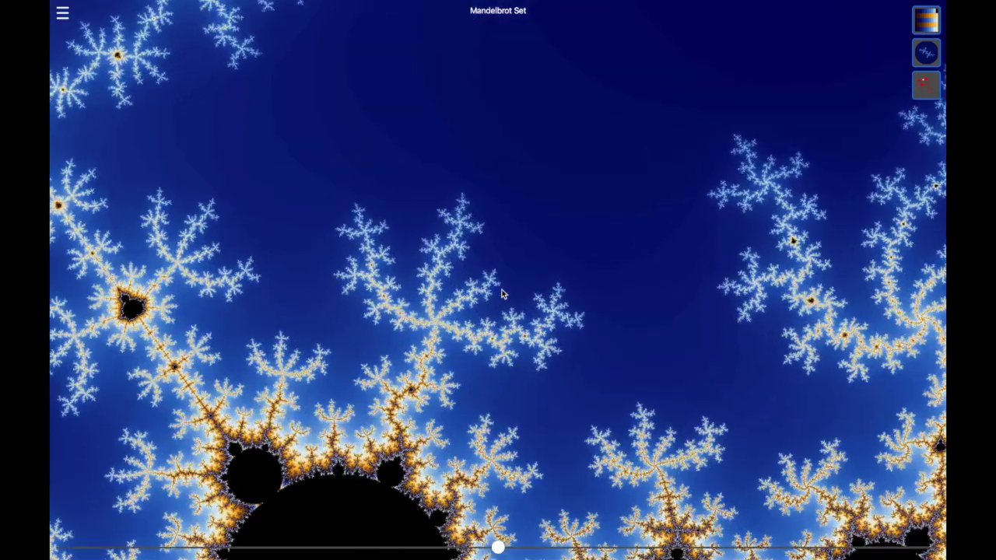
pyautogui.scroll(4, 502, 293)
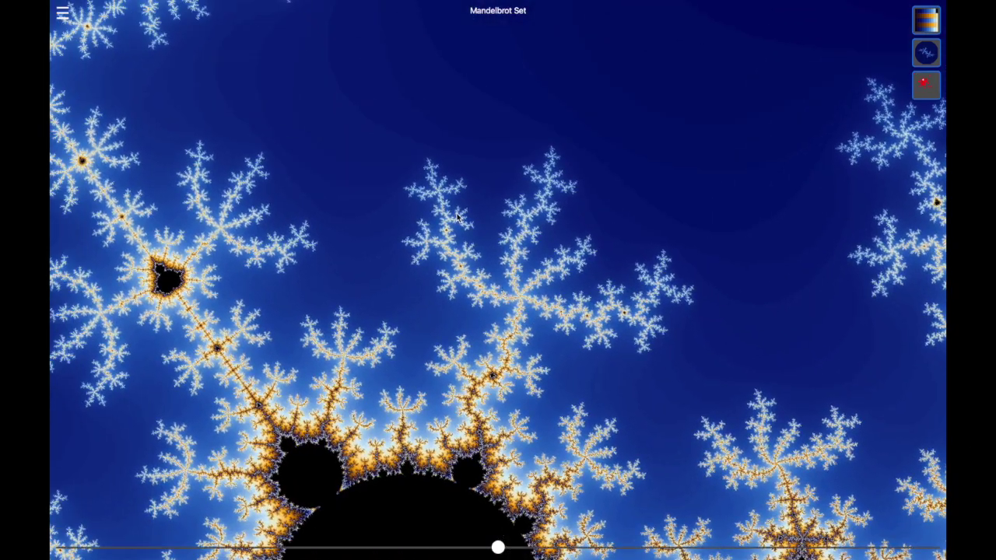
pyautogui.scroll(5, 457, 218)
pyautogui.scroll(-3, 458, 218)
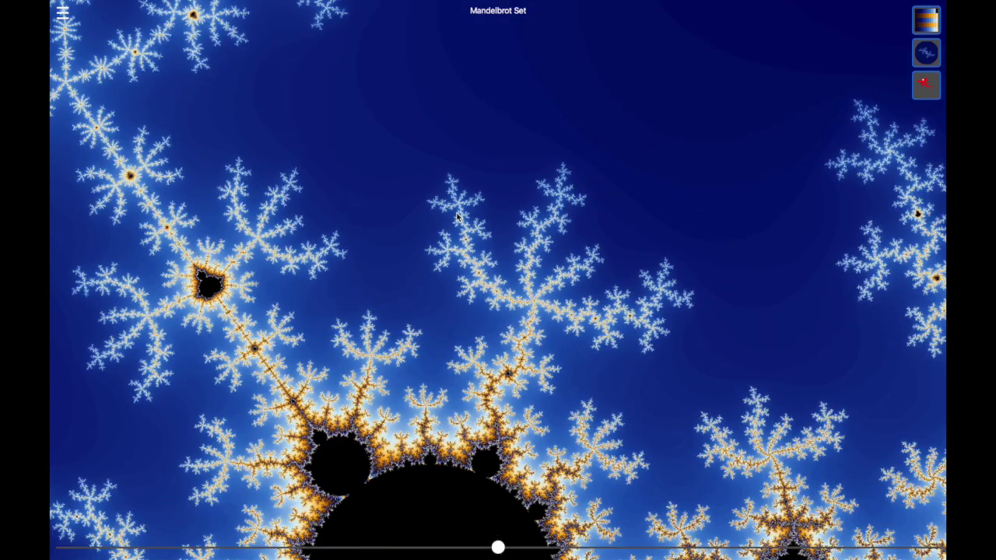
pyautogui.scroll(-10, 457, 217)
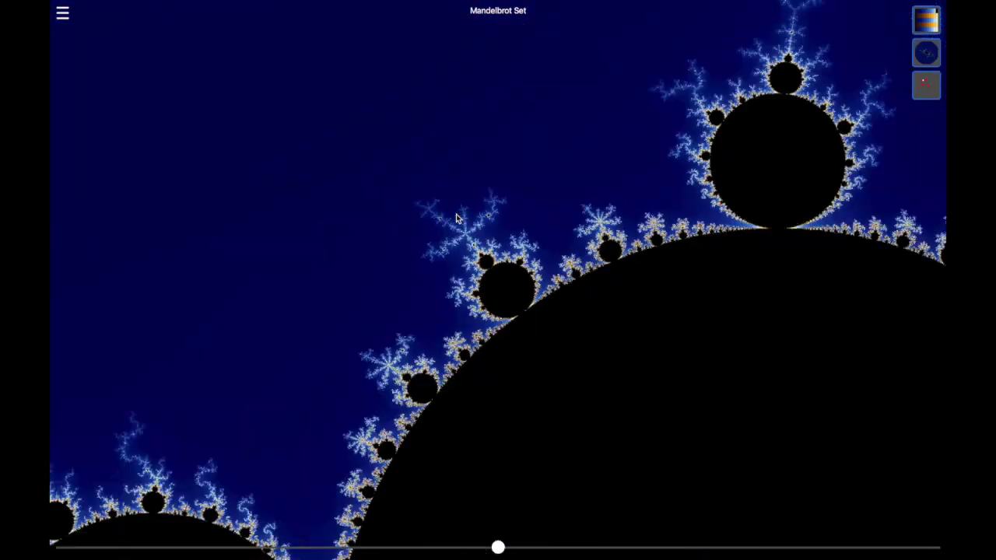
pyautogui.scroll(-3, 456, 218)
pyautogui.scroll(-3, 456, 217)
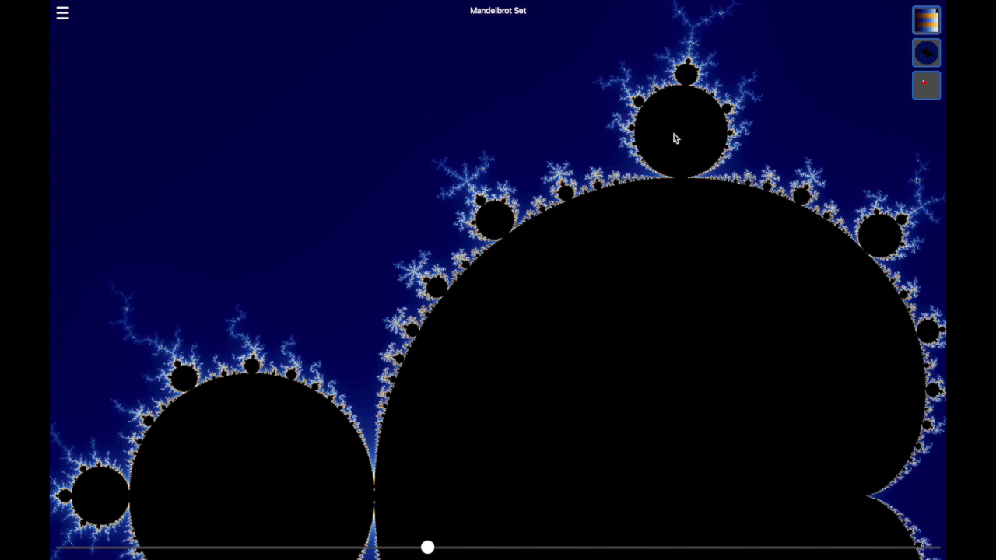
# Zoom into the spiral filaments, then back out to the cardioid, top bulb and left bulb
pyautogui.scroll(3, 556, 173)
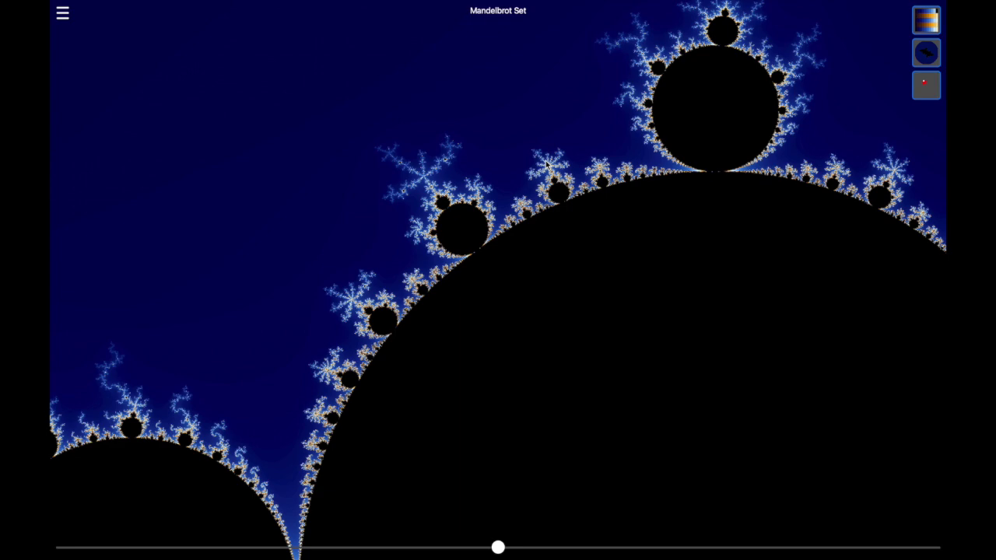
pyautogui.scroll(3, 546, 162)
pyautogui.scroll(1, 546, 162)
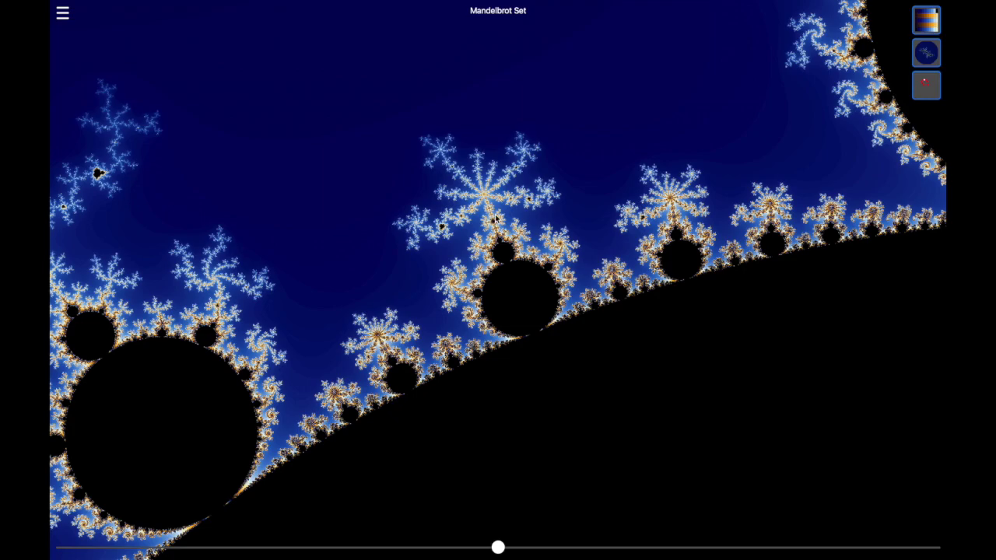
pyautogui.scroll(5, 495, 219)
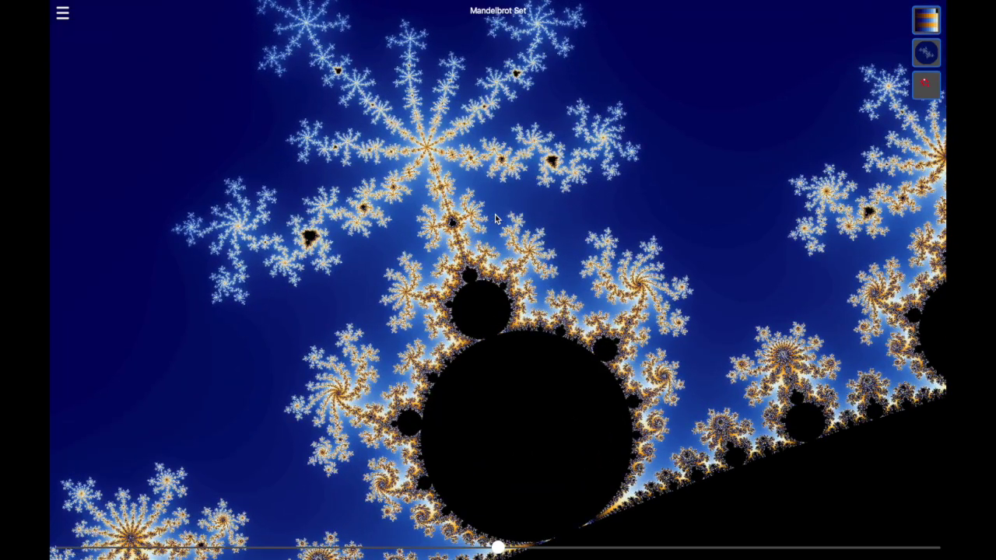
pyautogui.scroll(5, 495, 219)
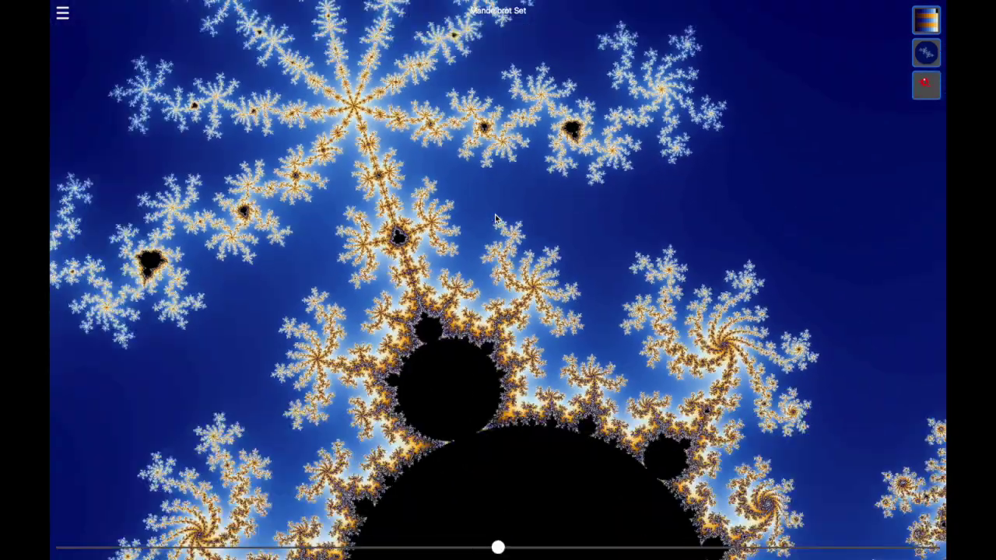
pyautogui.scroll(5, 495, 218)
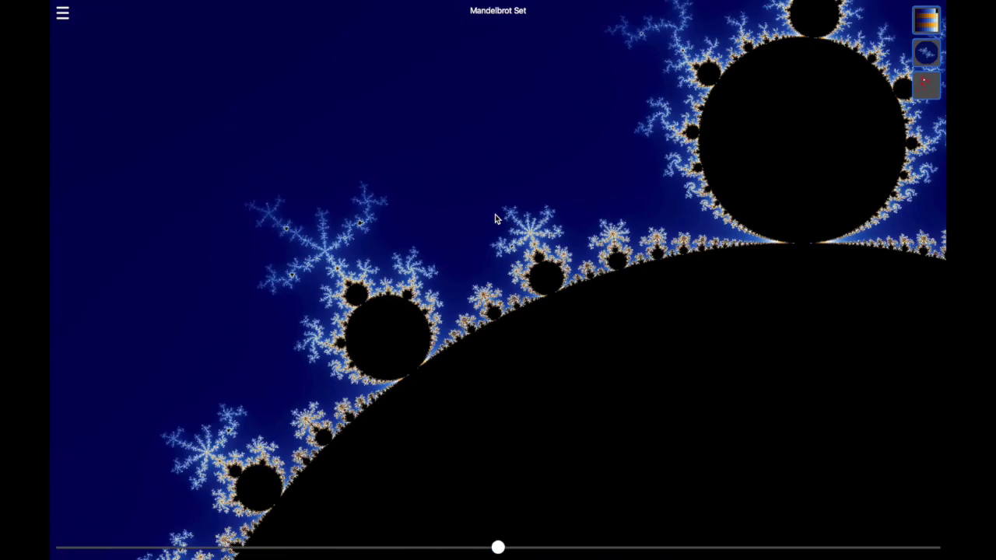
pyautogui.scroll(-3, 495, 219)
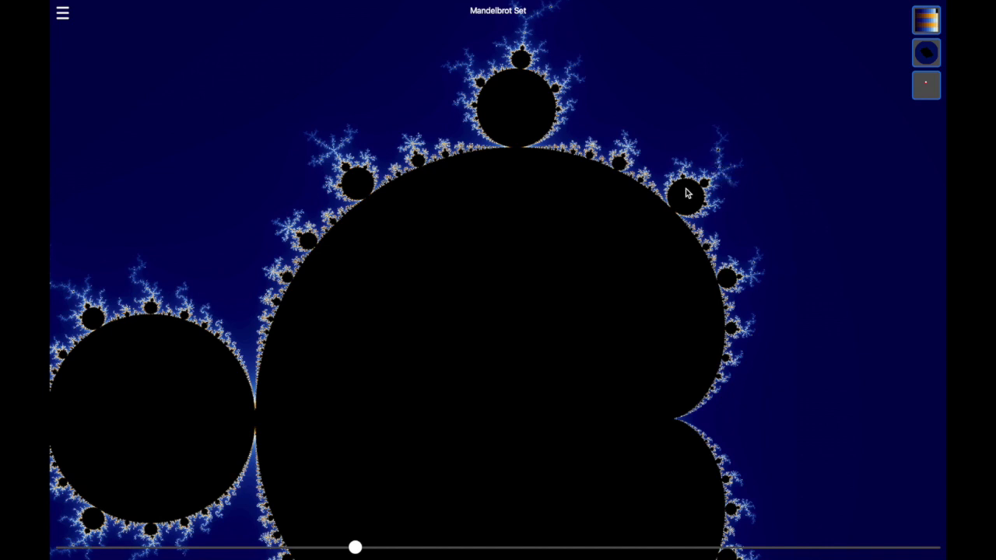
pyautogui.hscroll(3, 520, 110)
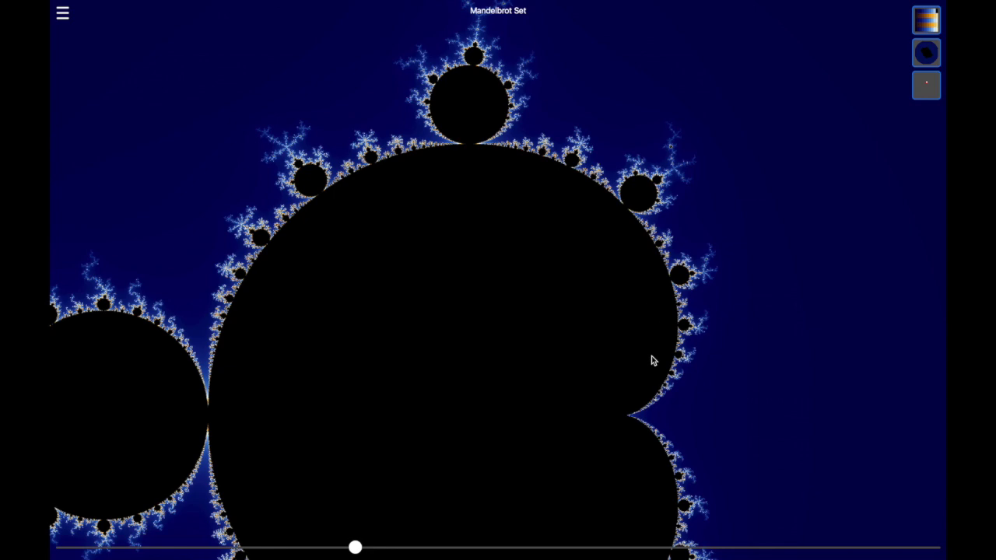
pyautogui.click(646, 202)
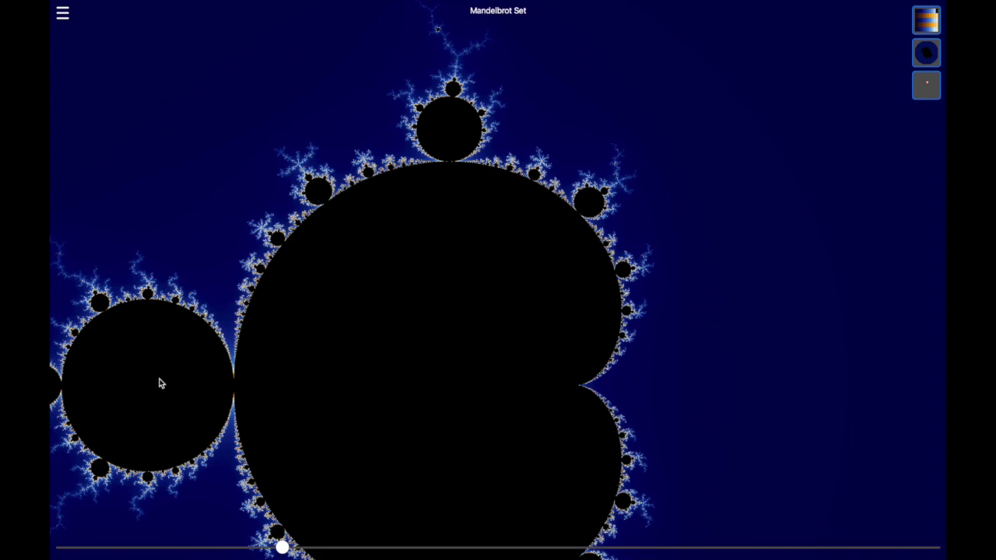
# Zoom into the cardioid edge filaments, then zoom out and pan to its right rim
pyautogui.scroll(5, 277, 241)
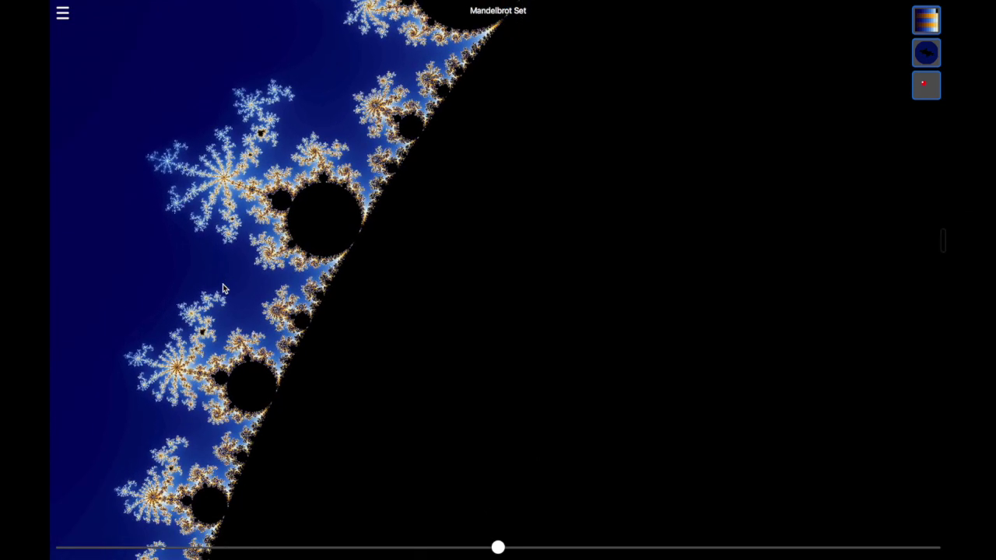
pyautogui.scroll(3, 227, 173)
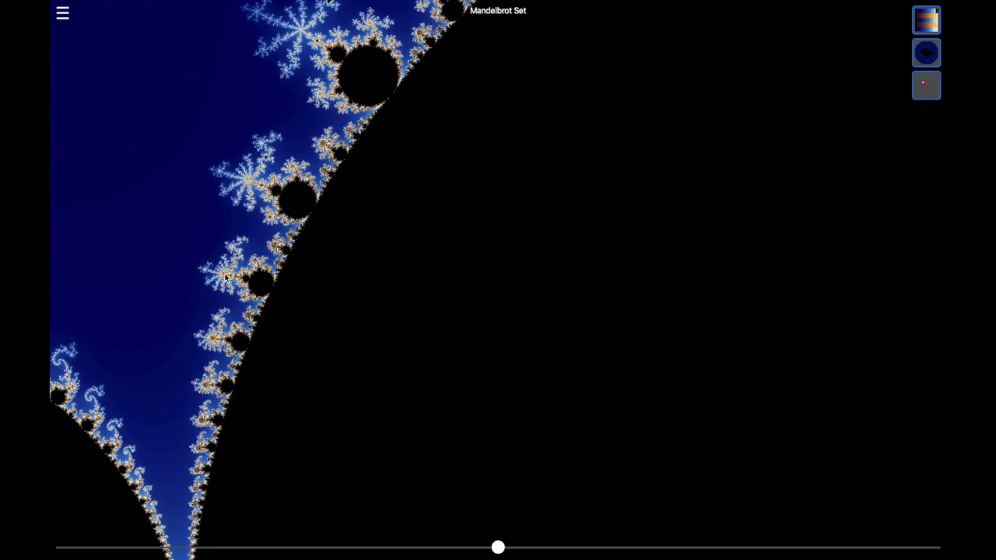
pyautogui.scroll(5, 225, 275)
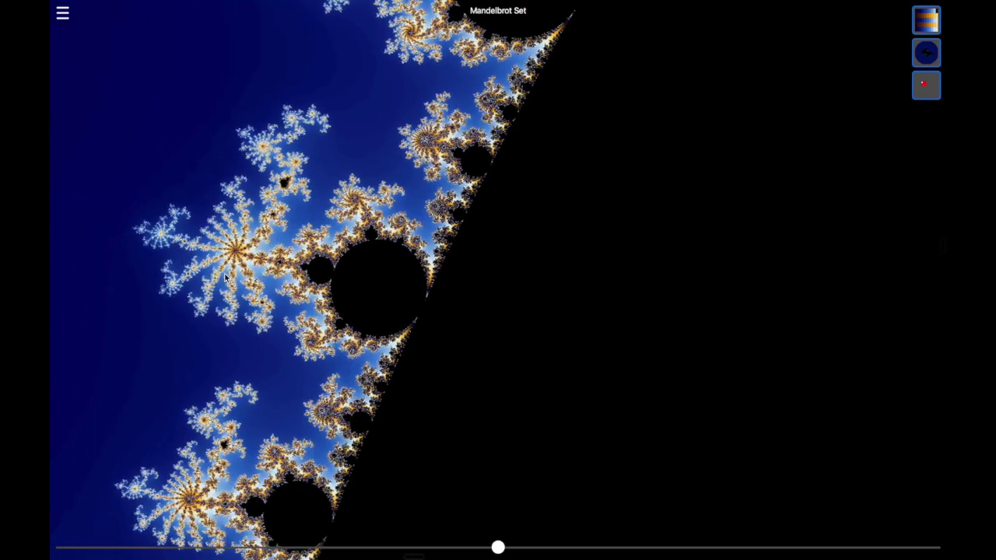
pyautogui.scroll(3, 247, 257)
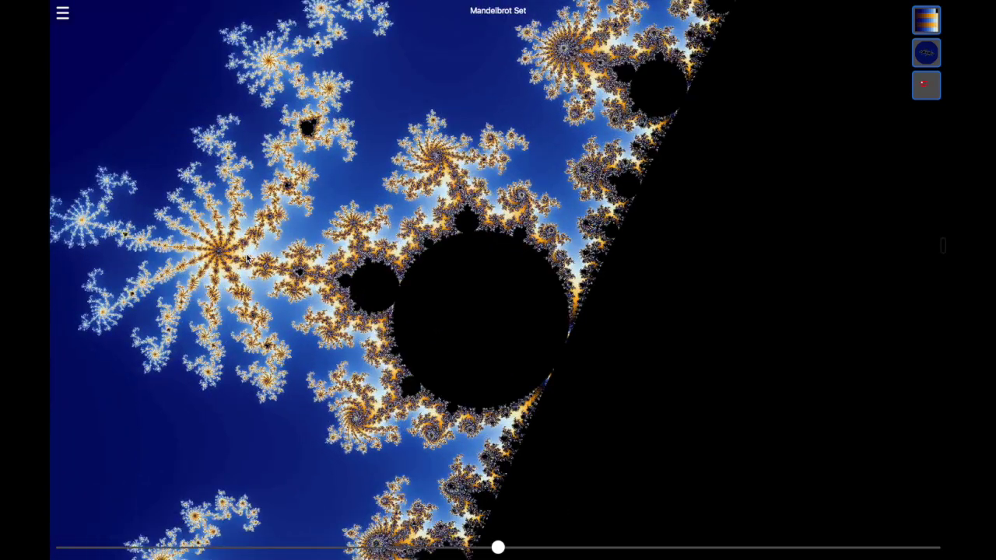
pyautogui.scroll(-4, 247, 257)
pyautogui.scroll(-2, 247, 257)
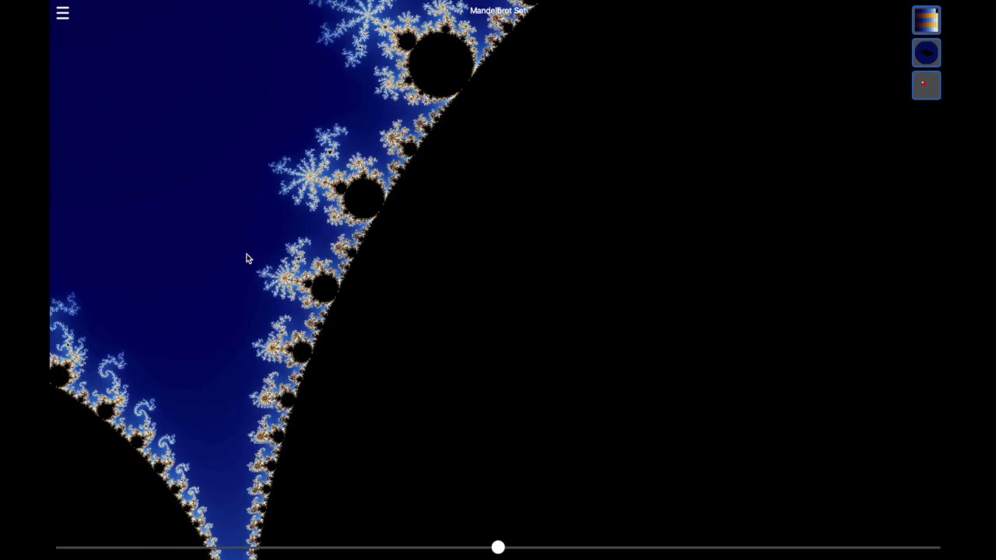
pyautogui.scroll(-3, 247, 258)
pyautogui.hscroll(5, 247, 258)
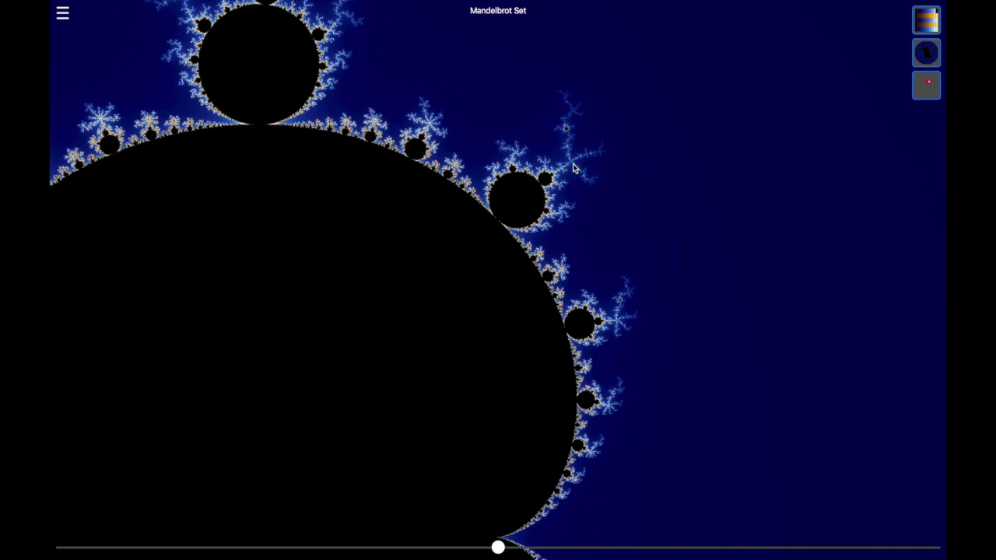
# Zoom in and out along the cardioid's right edge, then back out to reveal the top bulb
pyautogui.scroll(3, 573, 164)
pyautogui.scroll(-3, 573, 168)
pyautogui.scroll(-3, 573, 168)
pyautogui.scroll(-2, 573, 169)
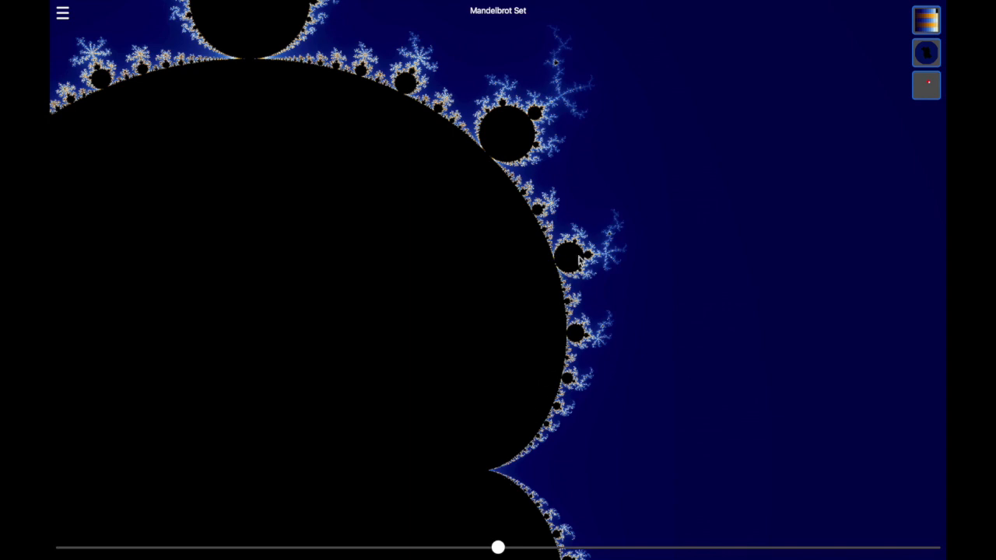
pyautogui.scroll(4, 582, 257)
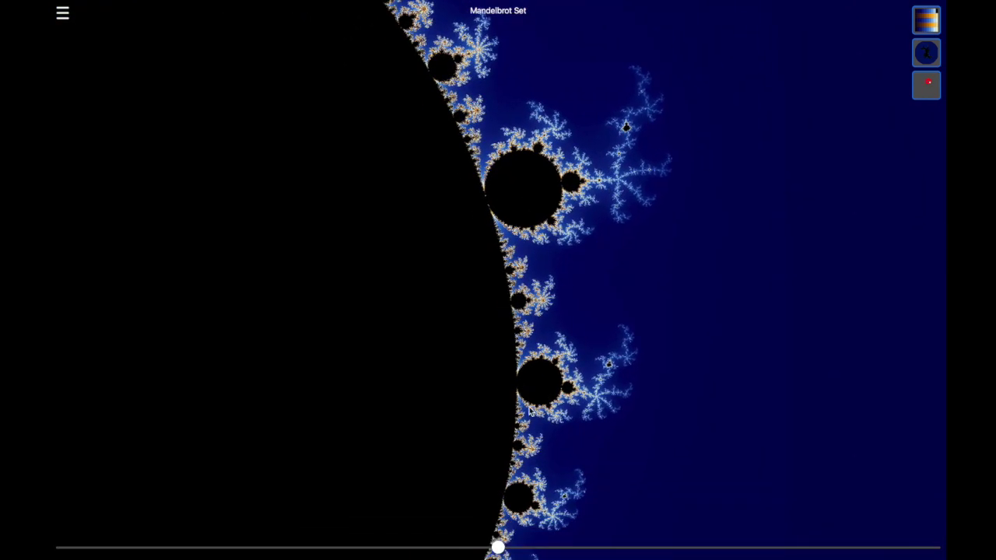
pyautogui.scroll(-5, 534, 313)
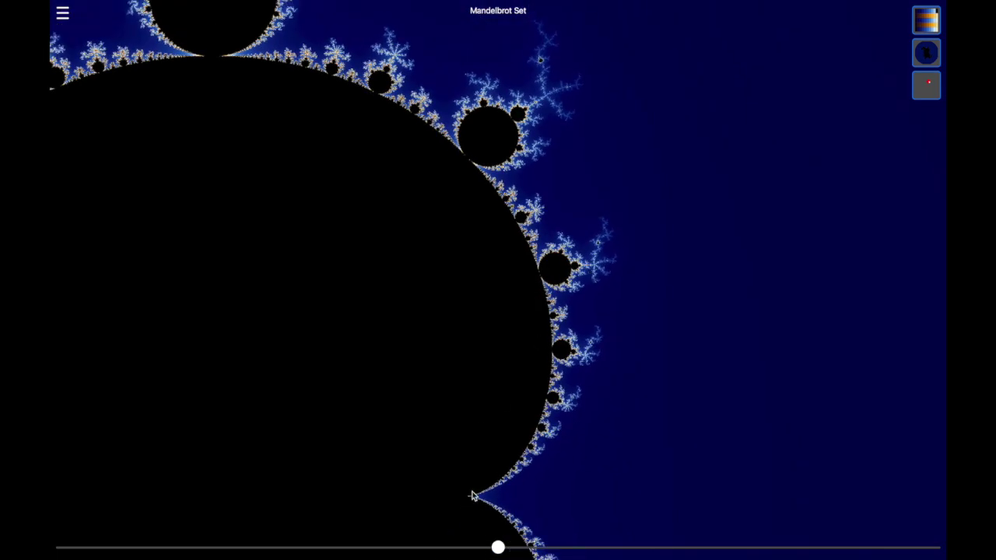
pyautogui.scroll(5, 573, 351)
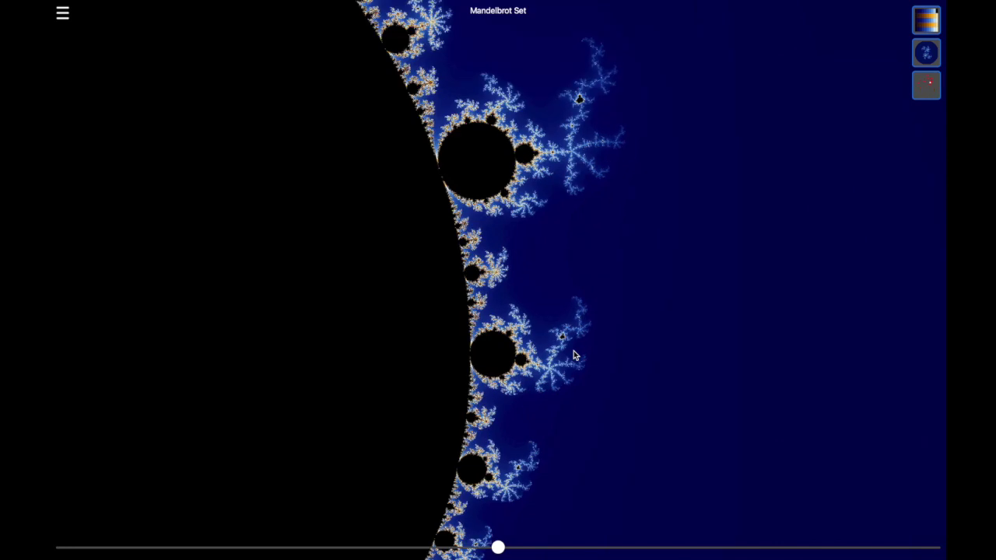
pyautogui.scroll(-3, 573, 352)
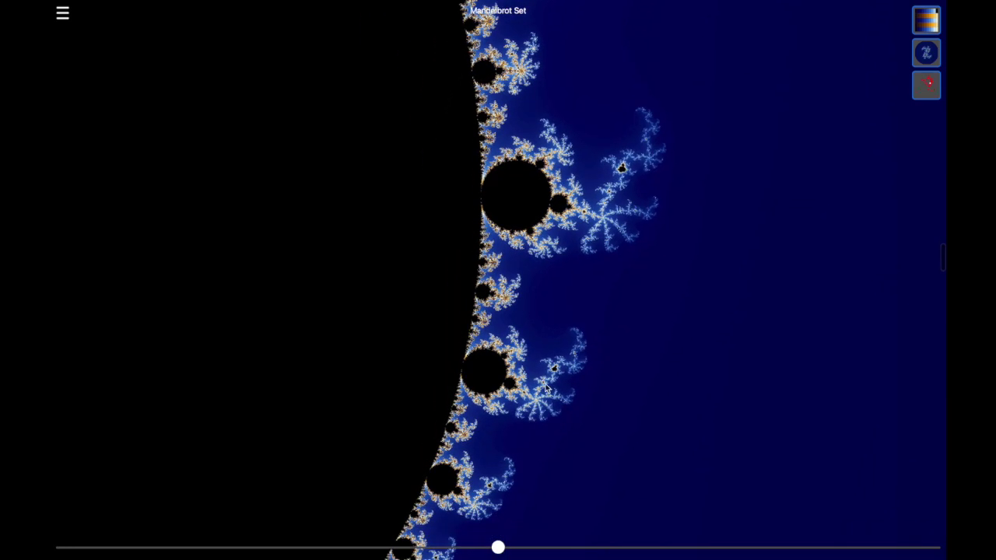
pyautogui.scroll(1, 538, 395)
pyautogui.scroll(-3, 539, 389)
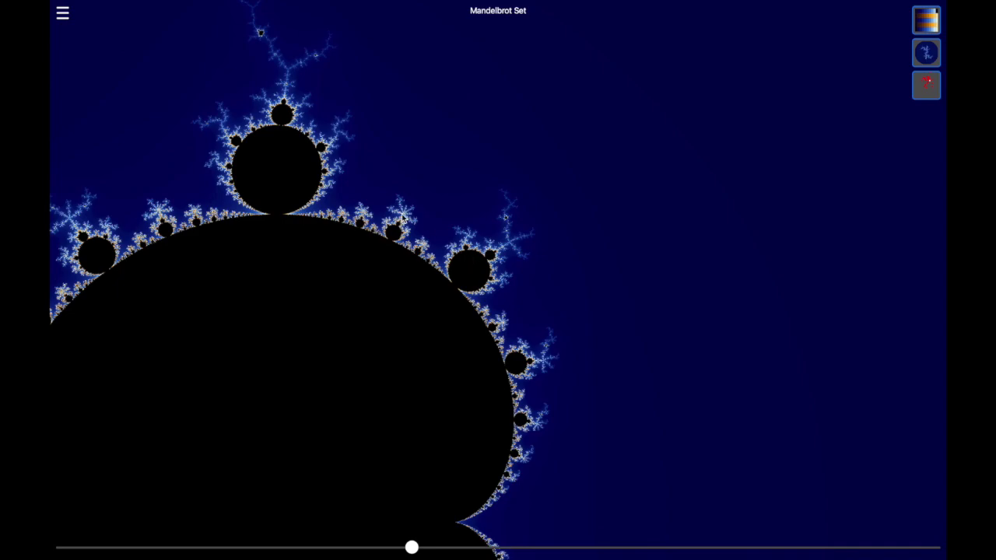
# Zoom out of the spiral-armed region and pan right to centre the cardioid's top bulb
pyautogui.scroll(5, 402, 218)
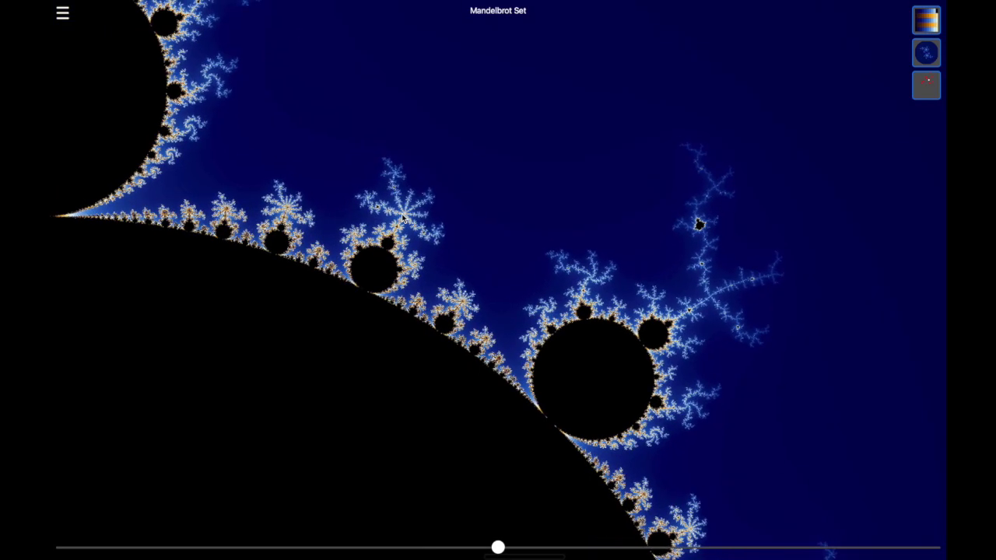
pyautogui.scroll(5, 403, 218)
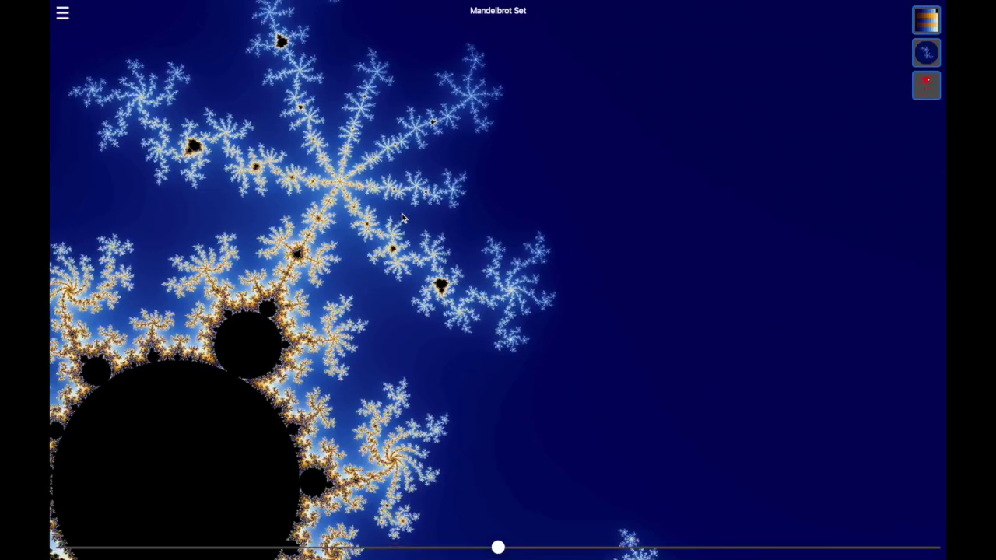
pyautogui.scroll(-2, 403, 218)
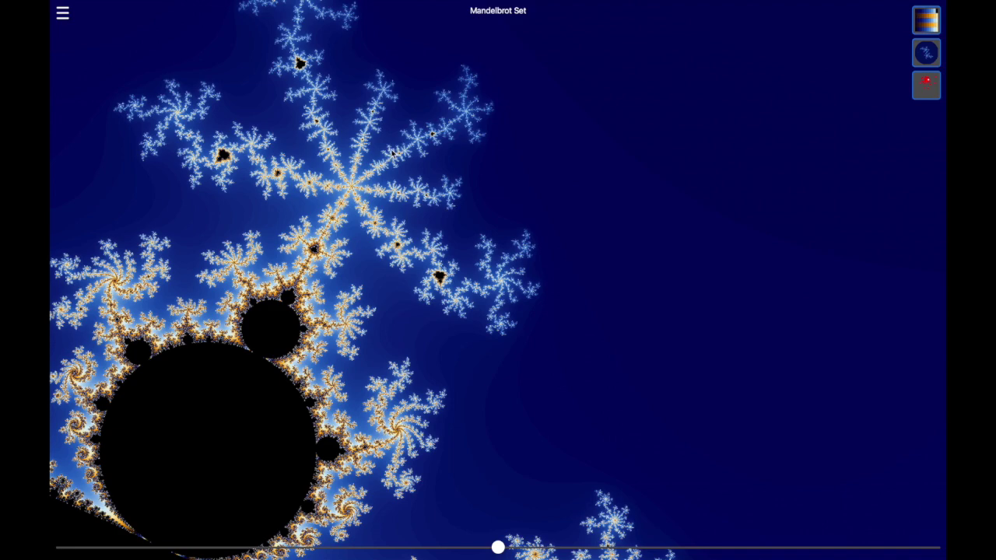
pyautogui.scroll(-5, 363, 222)
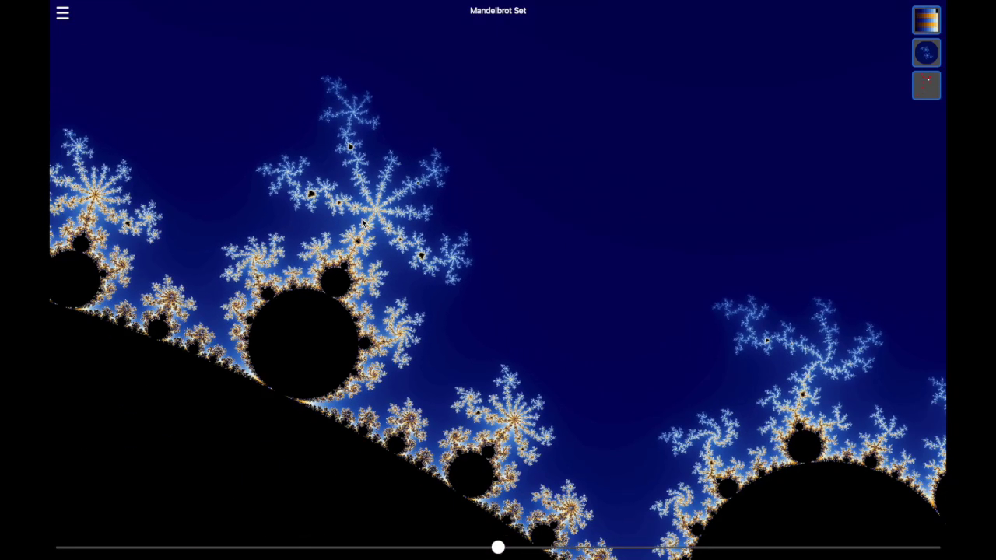
pyautogui.scroll(5, 363, 145)
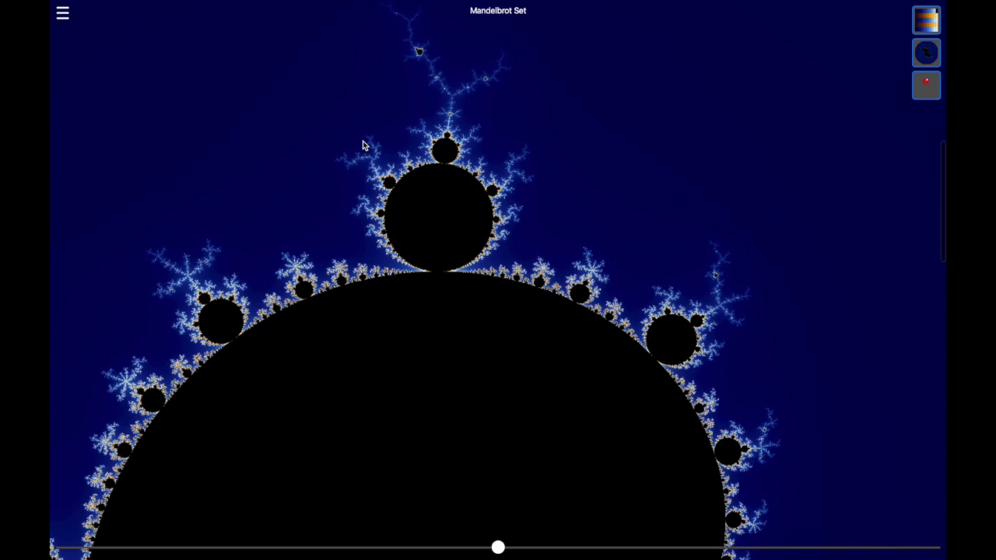
pyautogui.scroll(2, 457, 92)
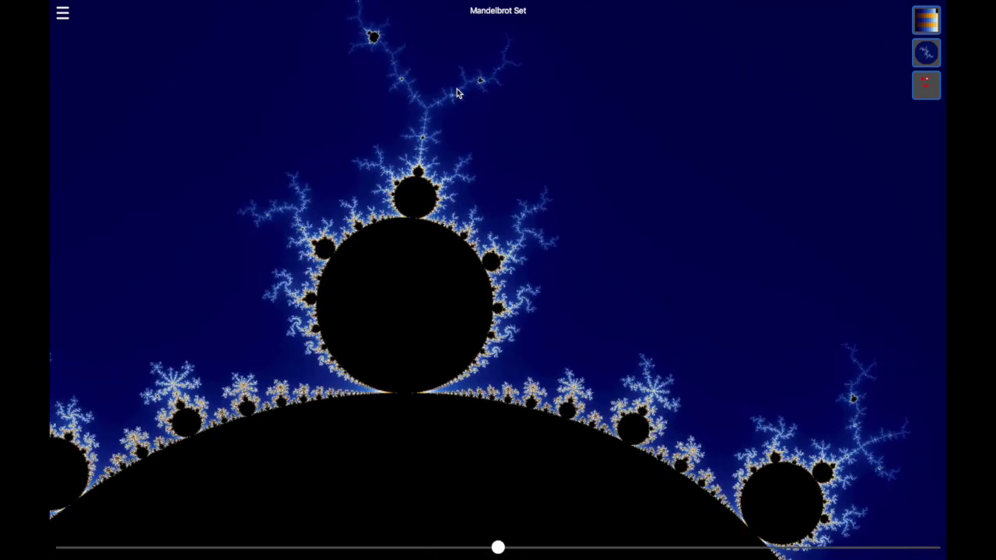
pyautogui.scroll(4, 458, 91)
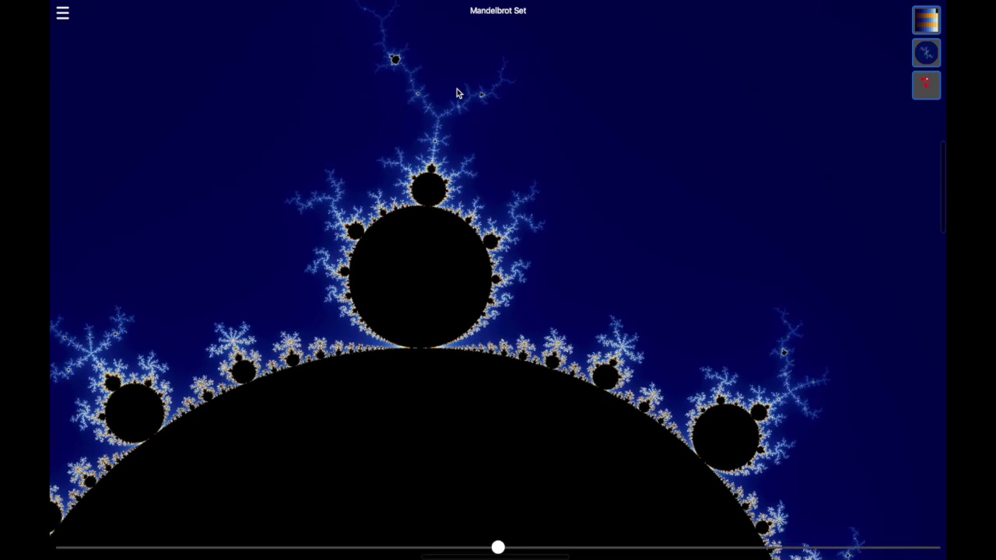
pyautogui.hscroll(3, 458, 92)
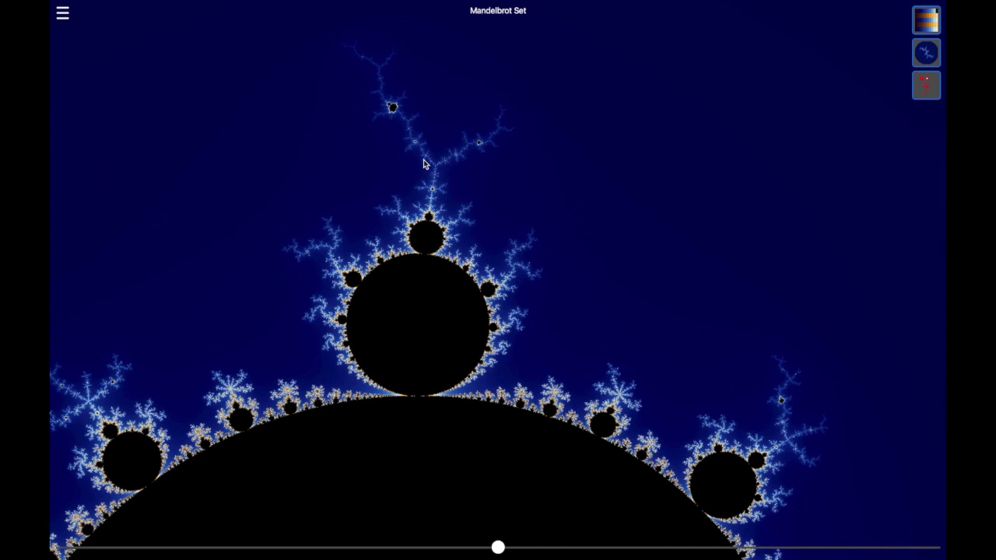
pyautogui.scroll(5, 444, 180)
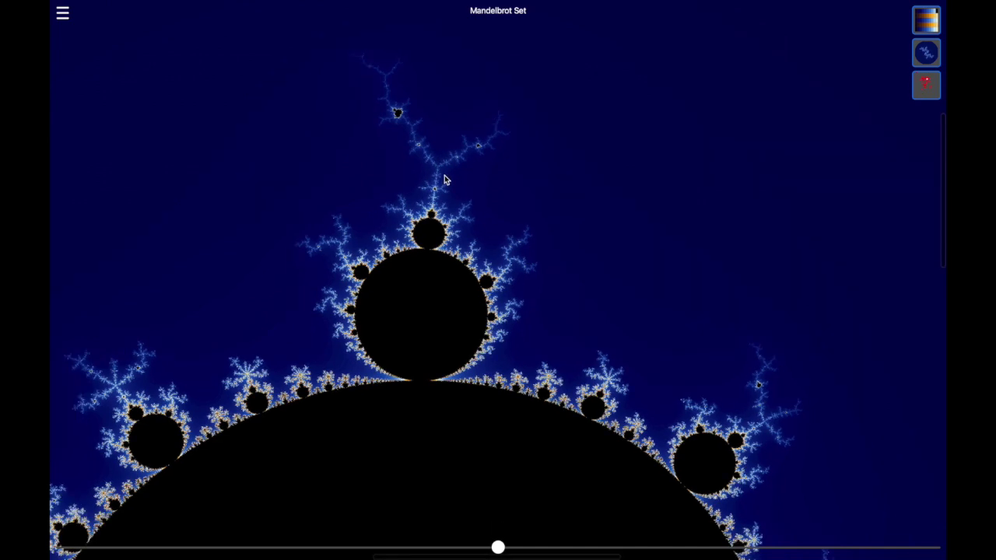
pyautogui.hscroll(2, 444, 180)
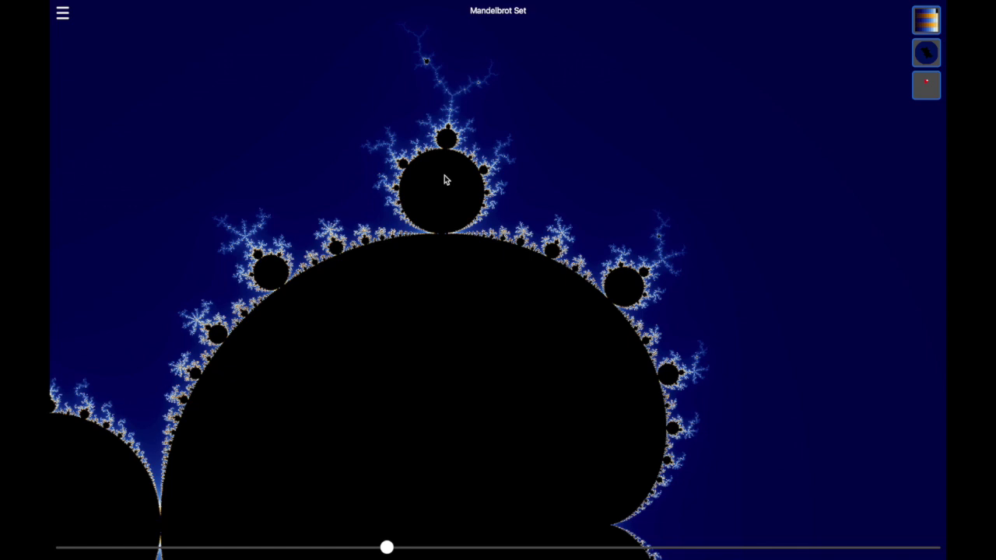
# Zoom out further and reset the view to show the entire Mandelbrot set
pyautogui.scroll(5, 445, 179)
pyautogui.hscroll(-3, 444, 180)
pyautogui.scroll(-1, 444, 181)
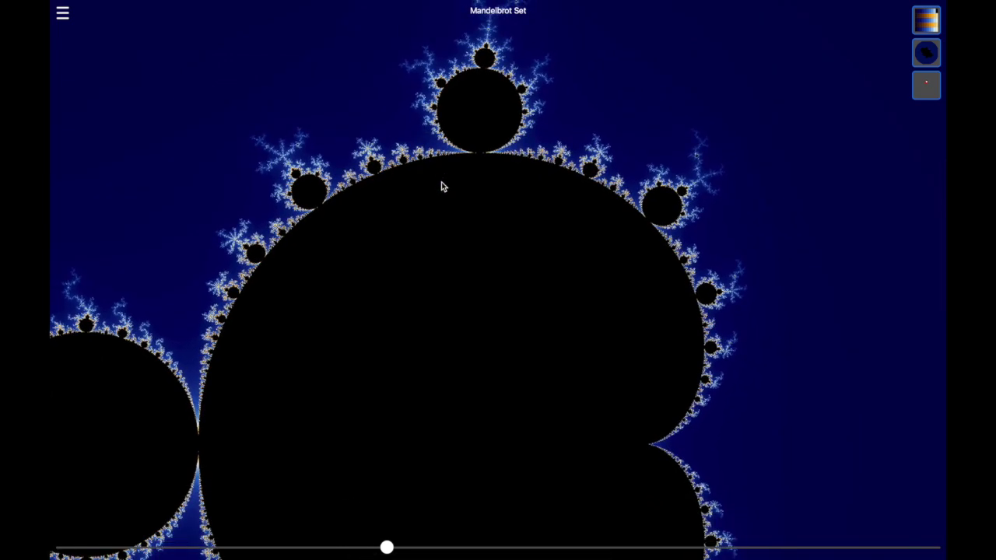
pyautogui.scroll(-5, 440, 187)
pyautogui.scroll(-5, 441, 190)
pyautogui.hscroll(-2, 440, 190)
pyautogui.scroll(3, 441, 190)
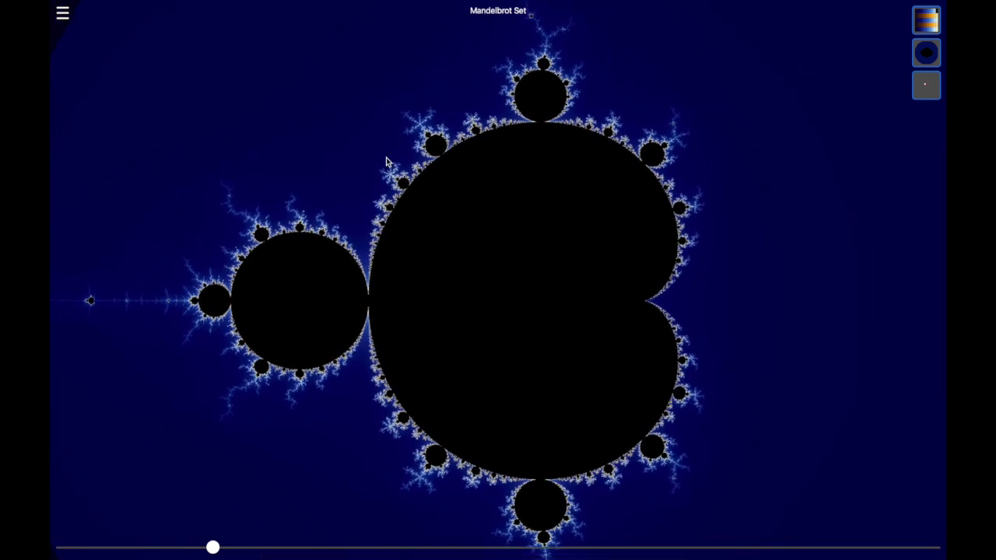
pyautogui.click(921, 93)
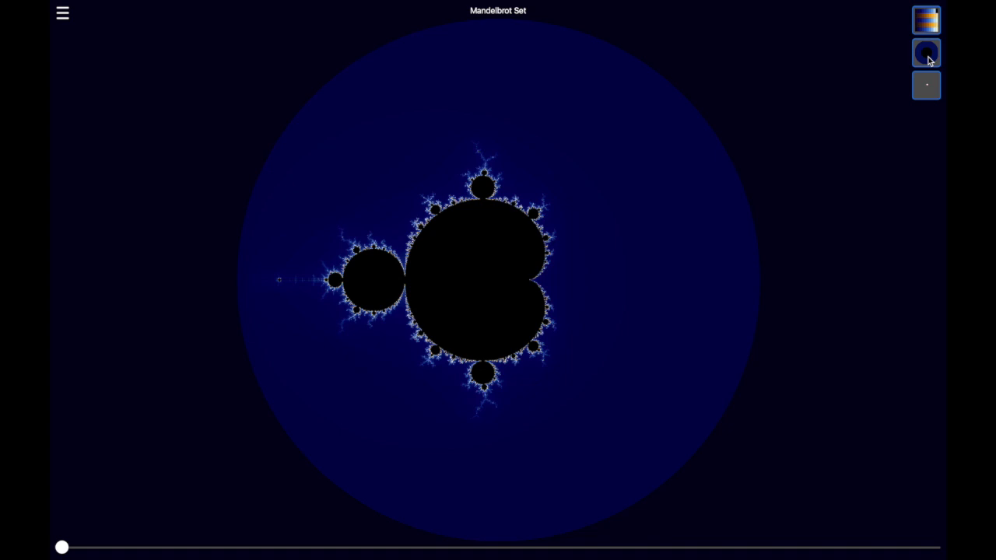
# Show the Mandelbrot Orbit panel beside the Set view and zoom into the main cardioid
pyautogui.click(927, 91)
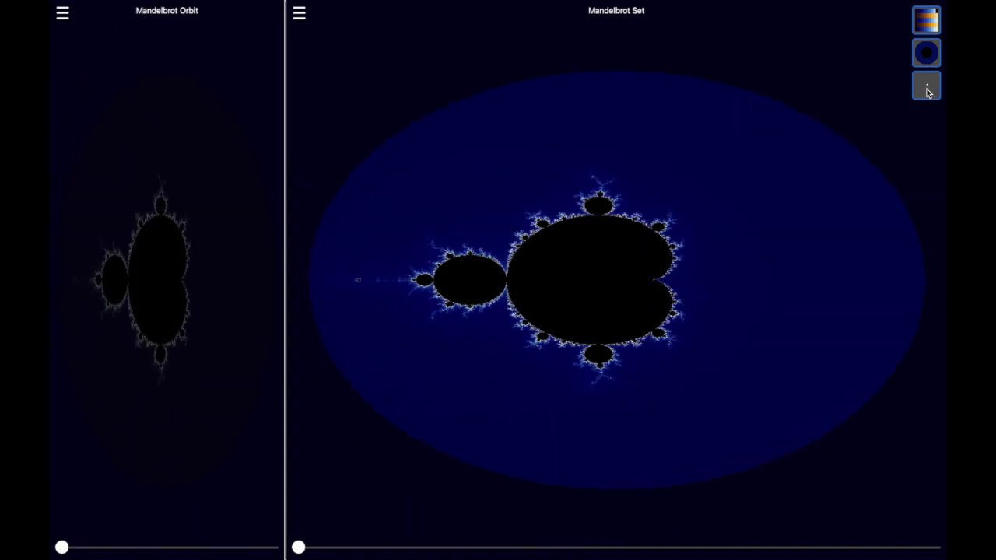
pyautogui.scroll(5, 725, 282)
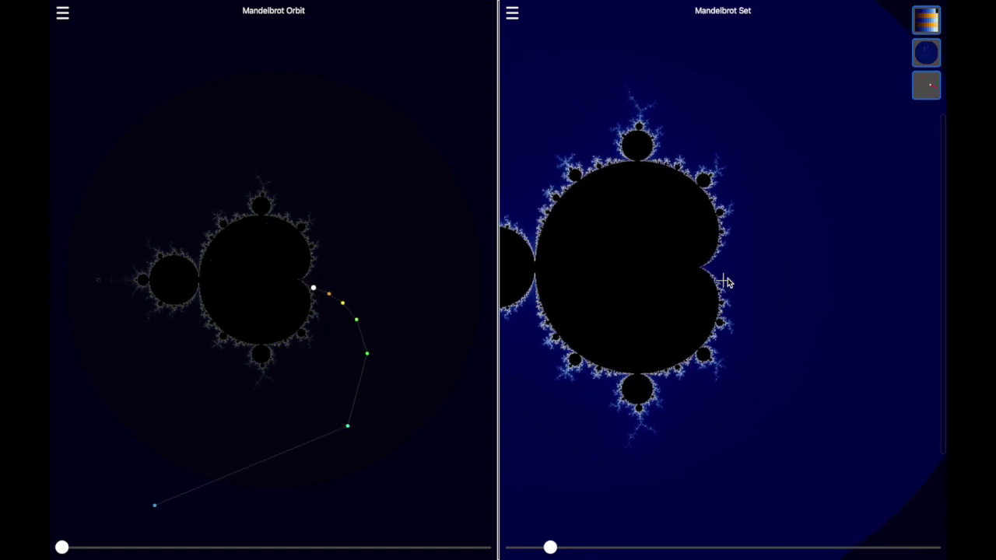
pyautogui.scroll(2, 725, 282)
pyautogui.scroll(5, 725, 282)
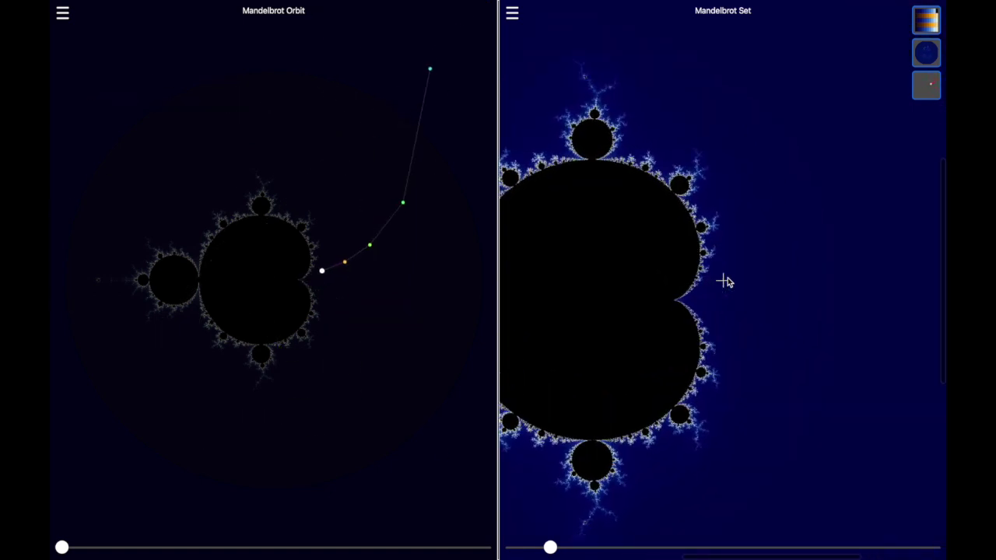
pyautogui.scroll(3, 725, 282)
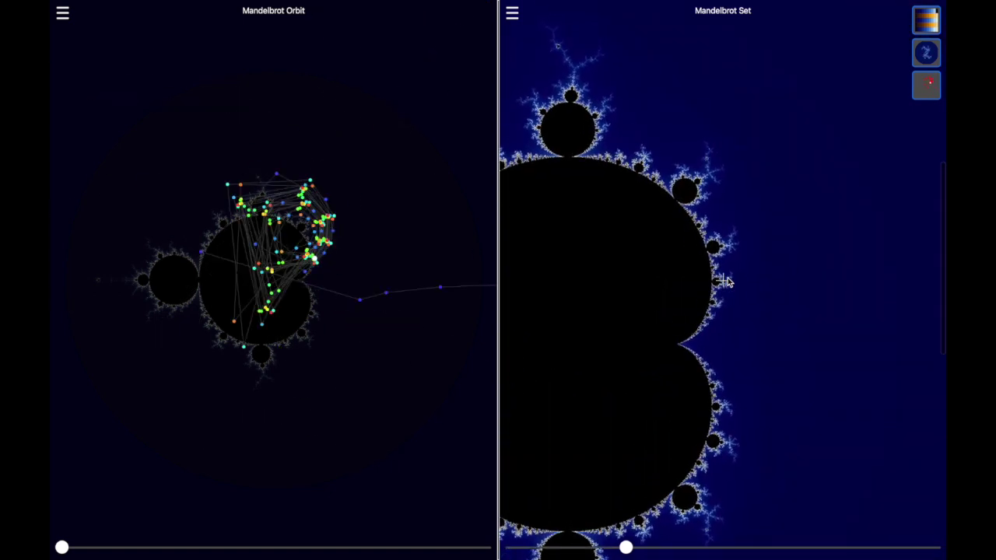
pyautogui.scroll(4, 727, 282)
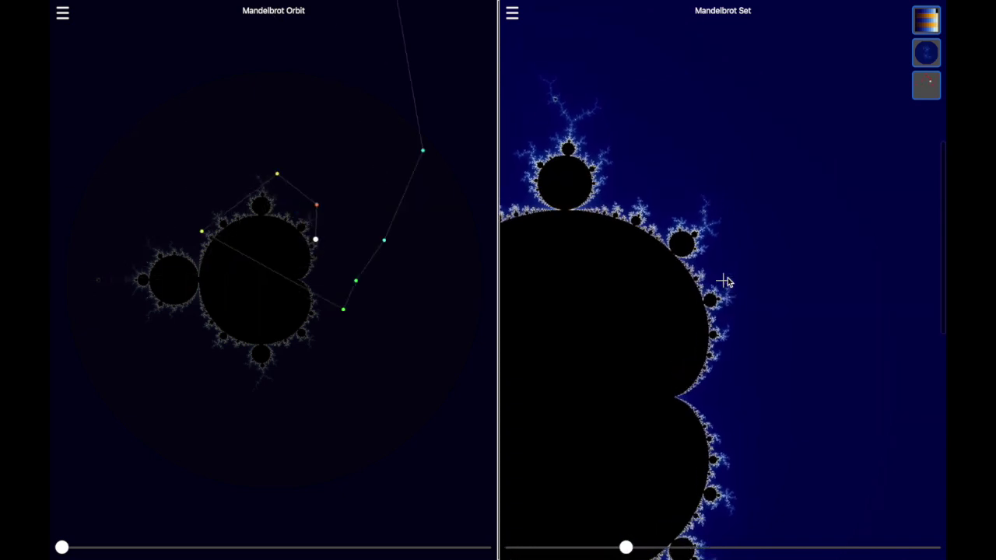
pyautogui.scroll(4, 724, 281)
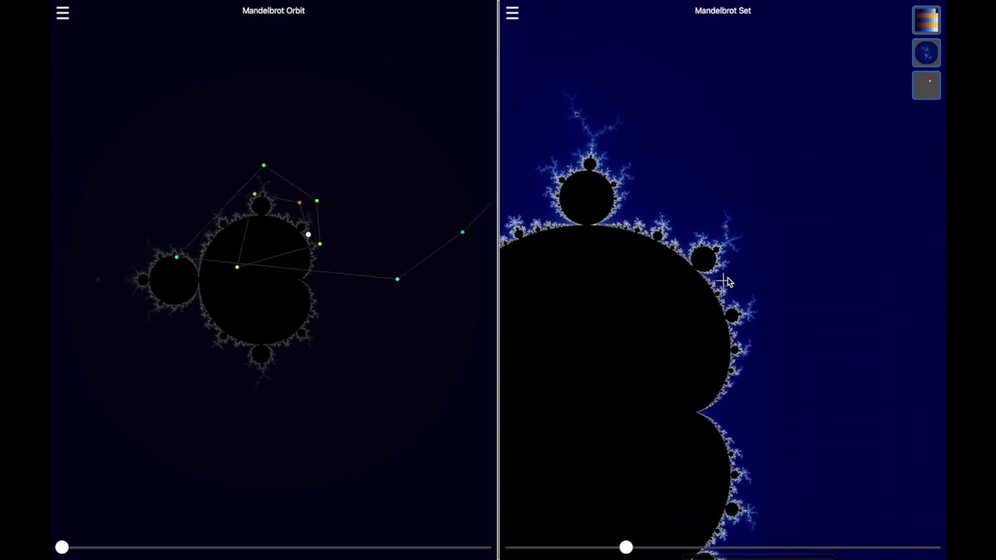
# Pan and zoom around the cardioid until the orbit spirals to red points inside it
pyautogui.hscroll(-4, 725, 281)
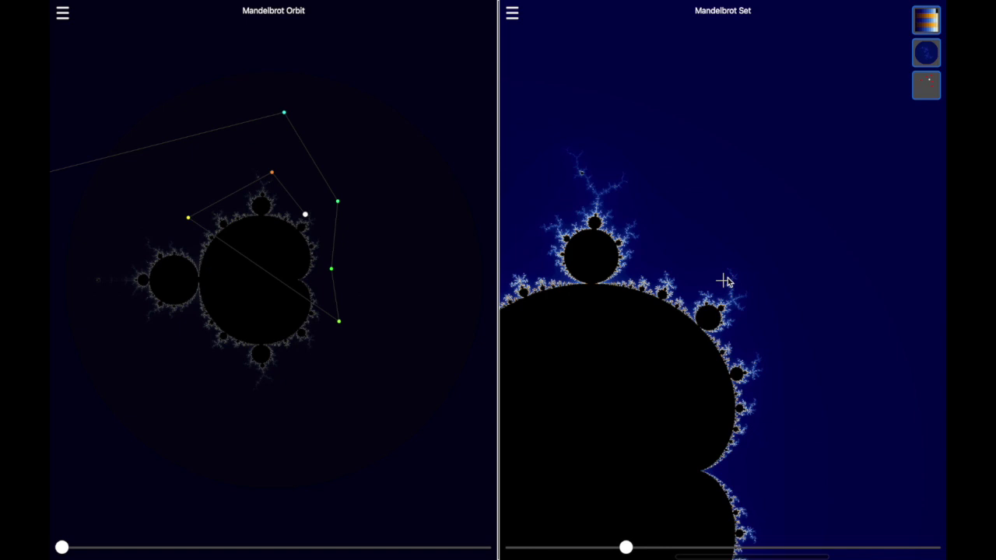
pyautogui.hscroll(3, 726, 282)
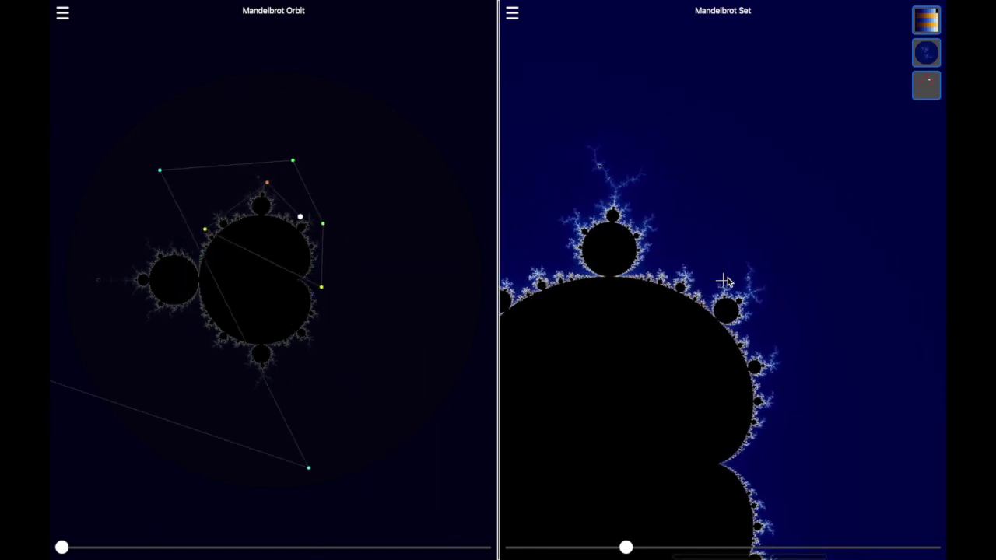
pyautogui.scroll(-1, 724, 281)
pyautogui.hscroll(1, 724, 282)
pyautogui.scroll(-5, 725, 282)
pyautogui.hscroll(2, 725, 282)
pyautogui.scroll(-5, 725, 282)
pyautogui.hscroll(-2, 725, 282)
pyautogui.scroll(-2, 725, 282)
pyautogui.hscroll(-1, 725, 282)
pyautogui.scroll(1, 725, 282)
pyautogui.hscroll(-1, 725, 282)
pyautogui.scroll(3, 725, 282)
pyautogui.scroll(5, 726, 282)
pyautogui.hscroll(-1, 725, 281)
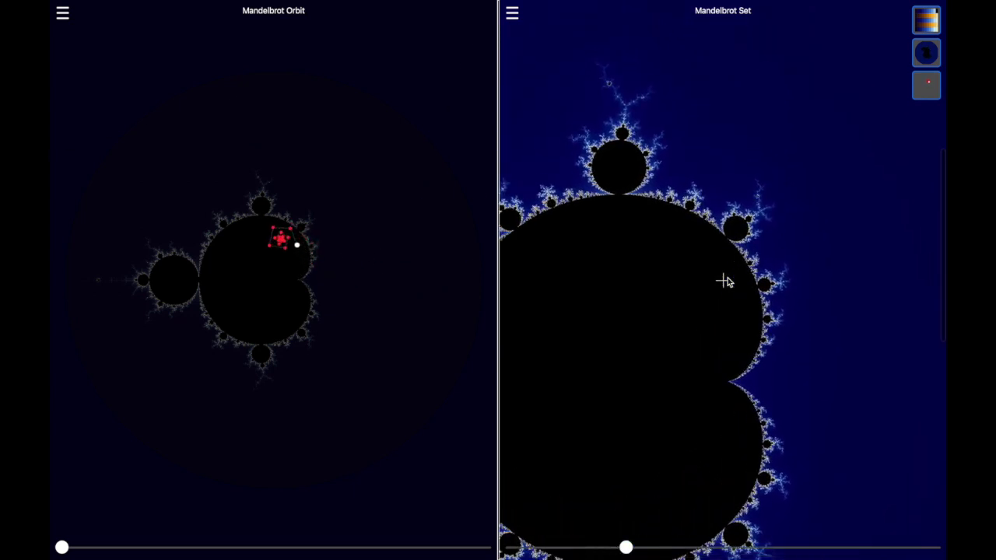
pyautogui.scroll(-2, 726, 281)
pyautogui.hscroll(-2, 725, 282)
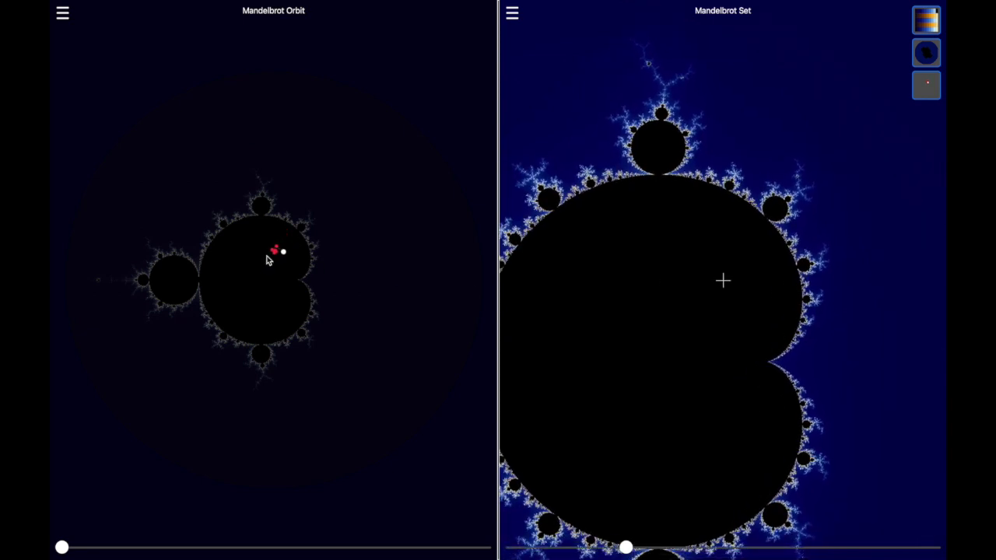
# Nudge the Set view along the cardioid's edge so the orbit redraws as a criss-crossing path
pyautogui.scroll(5, 276, 256)
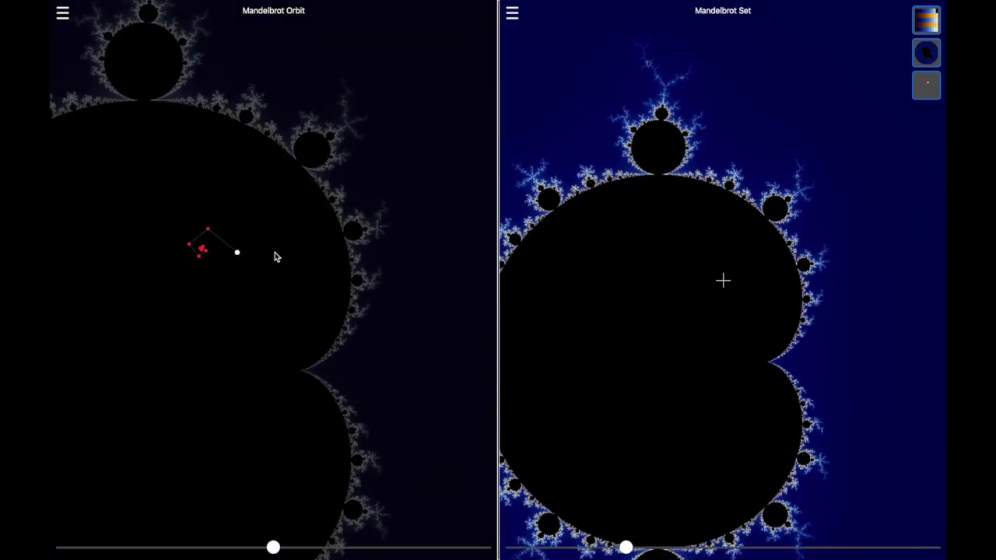
pyautogui.scroll(1, 278, 257)
pyautogui.hscroll(-1, 279, 257)
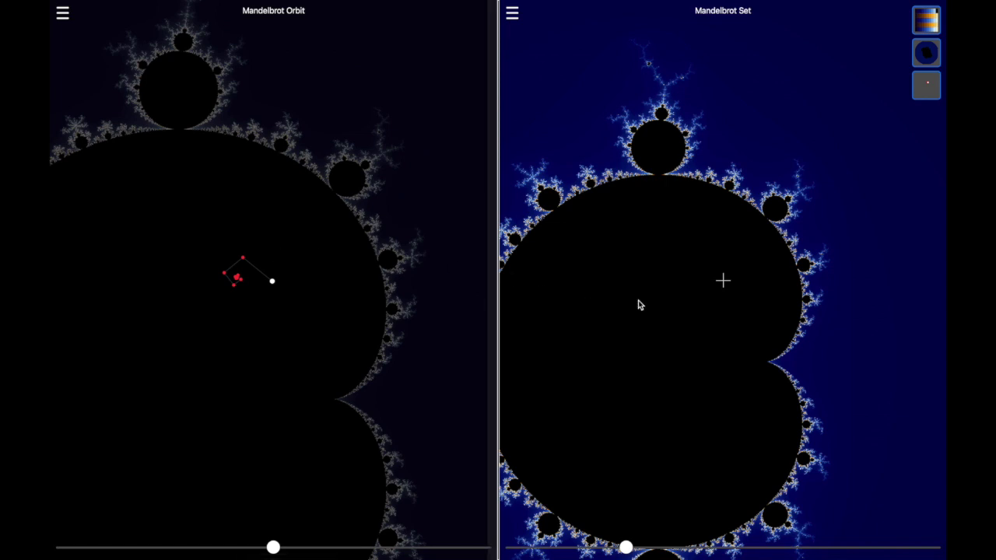
pyautogui.scroll(4, 664, 315)
pyautogui.hscroll(3, 664, 315)
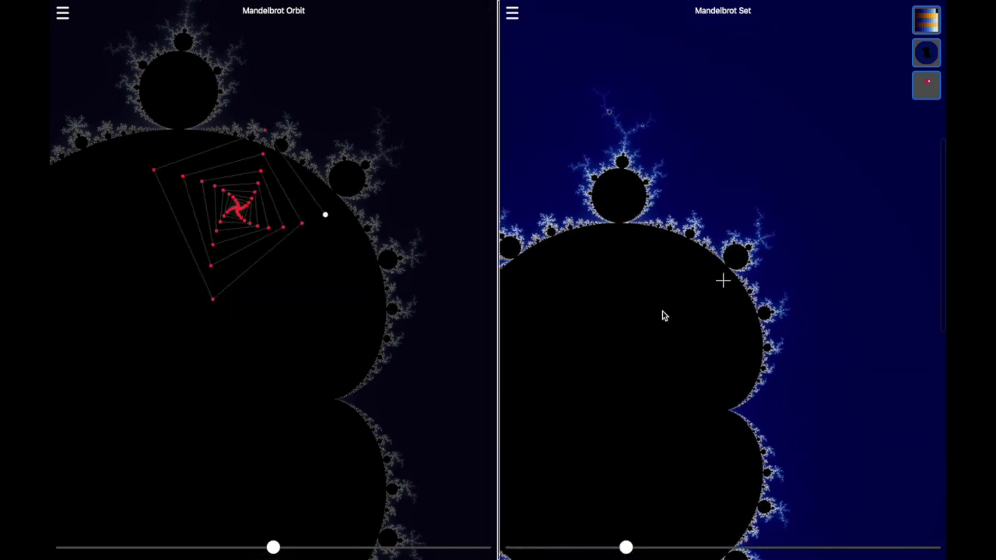
pyautogui.scroll(2, 663, 315)
pyautogui.hscroll(3, 663, 315)
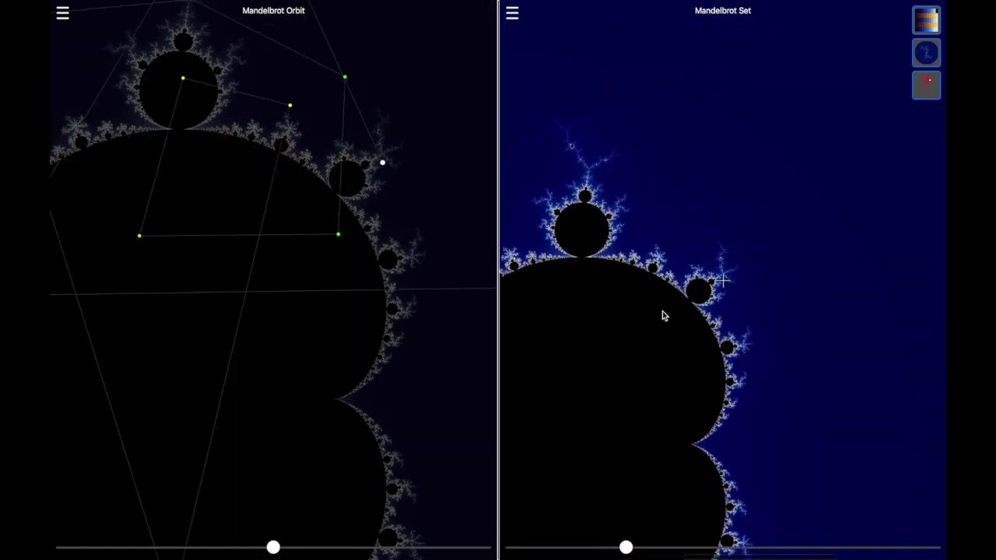
pyautogui.scroll(-6, 664, 315)
pyautogui.hscroll(-3, 664, 315)
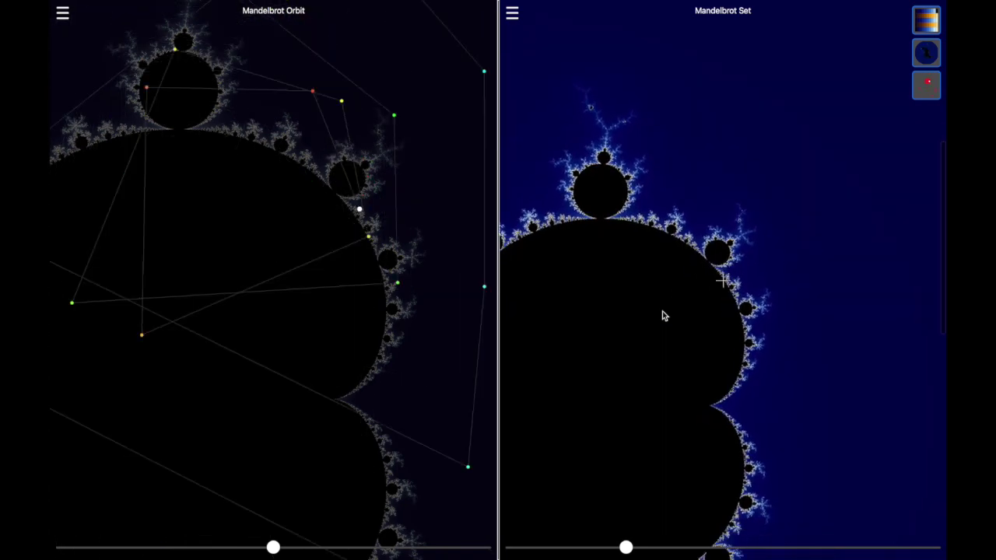
pyautogui.scroll(-4, 664, 315)
pyautogui.hscroll(2, 663, 315)
pyautogui.scroll(6, 664, 315)
pyautogui.hscroll(2, 663, 315)
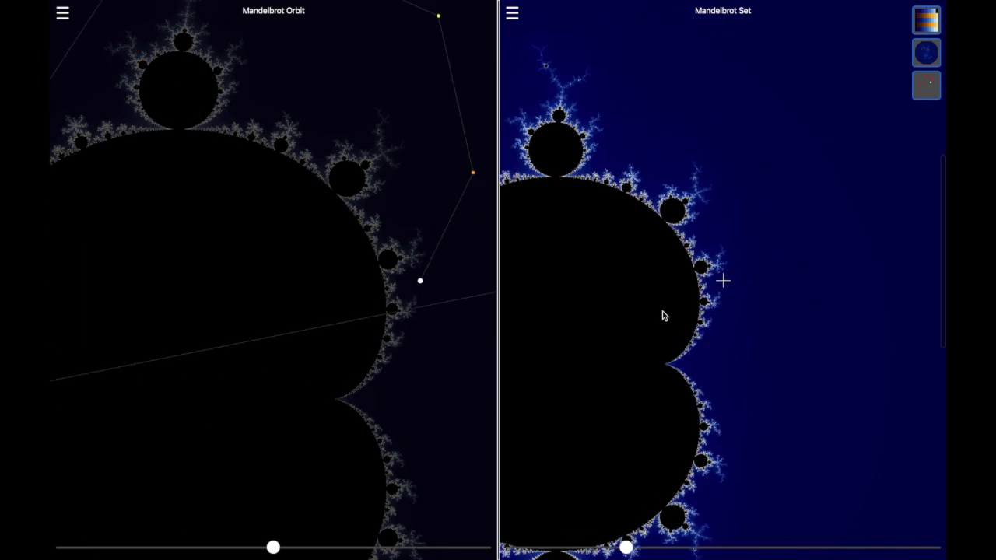
pyautogui.scroll(2, 663, 315)
pyautogui.hscroll(-2, 664, 315)
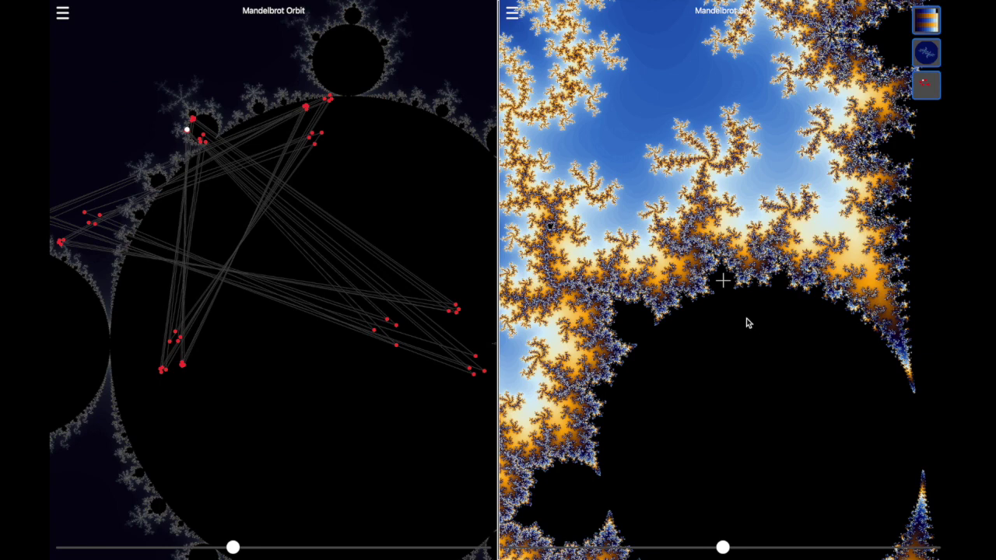
# Zoom deeper into the filaments and bring up the Mandelbrot view's options menu
pyautogui.scroll(3, 724, 284)
pyautogui.scroll(5, 724, 285)
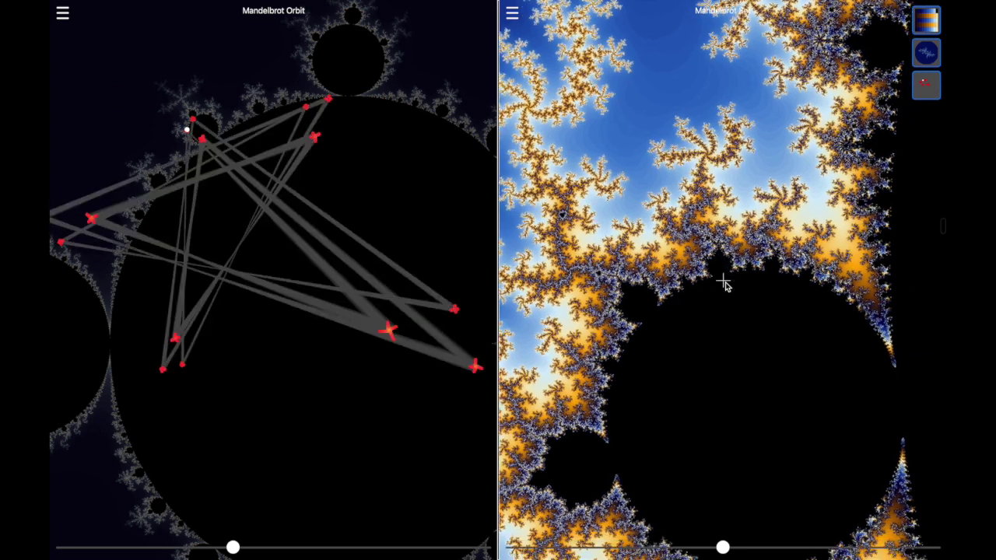
pyautogui.scroll(5, 723, 284)
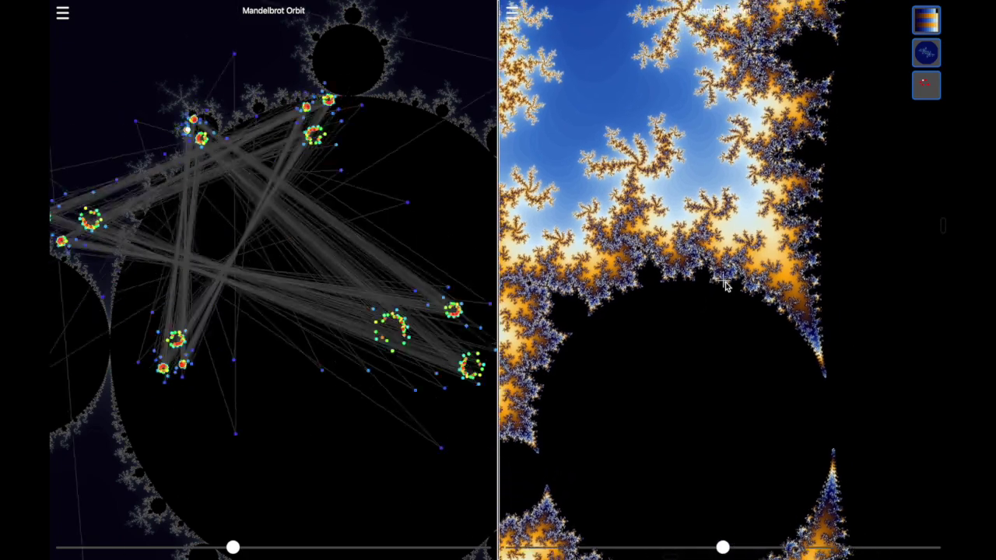
pyautogui.scroll(5, 724, 284)
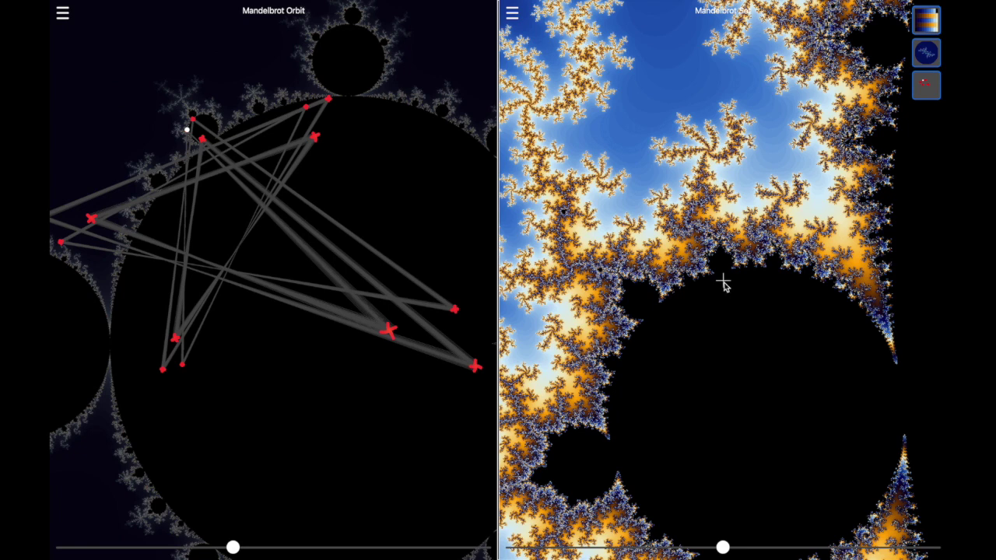
pyautogui.click(513, 14)
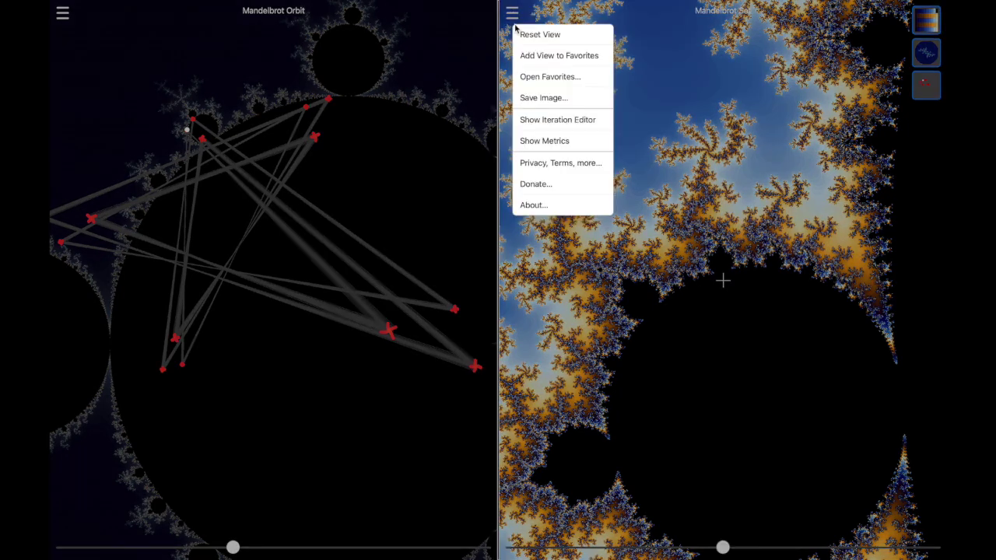
# Reset the Mandelbrot view to the whole set and switch the left panel to Julia Set
pyautogui.click(539, 34)
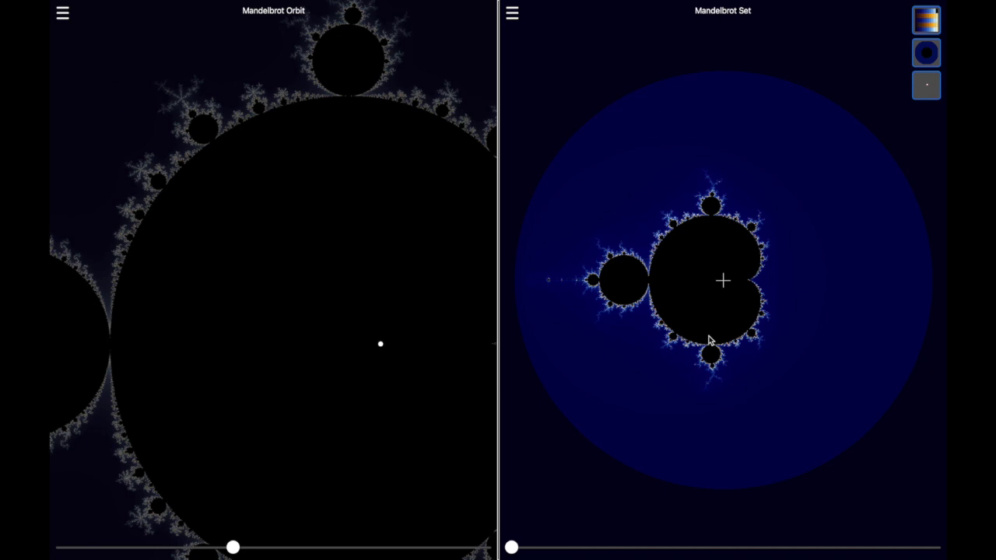
pyautogui.click(927, 56)
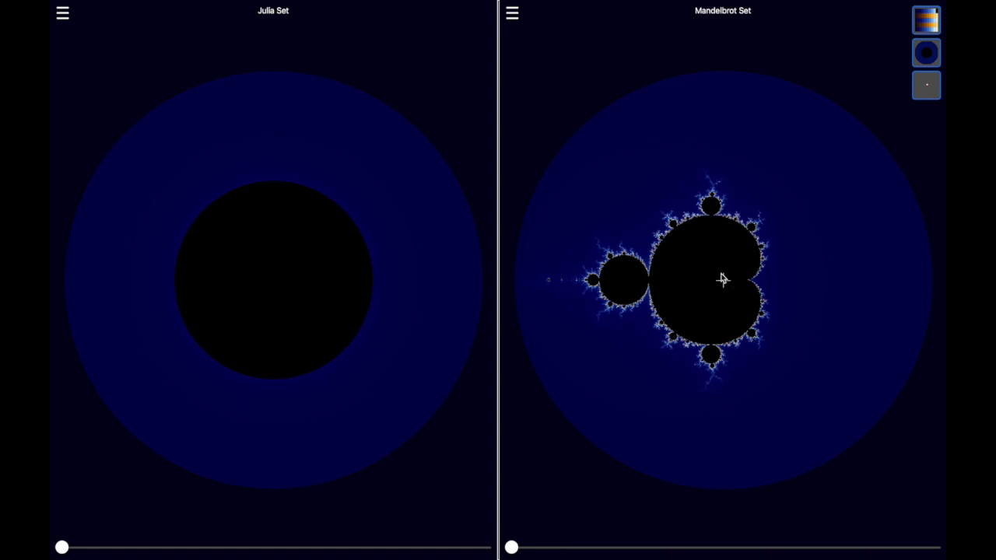
# Zoom the Mandelbrot view onto the top bulb, giving a rabbit-like Julia set
pyautogui.scroll(10, 723, 280)
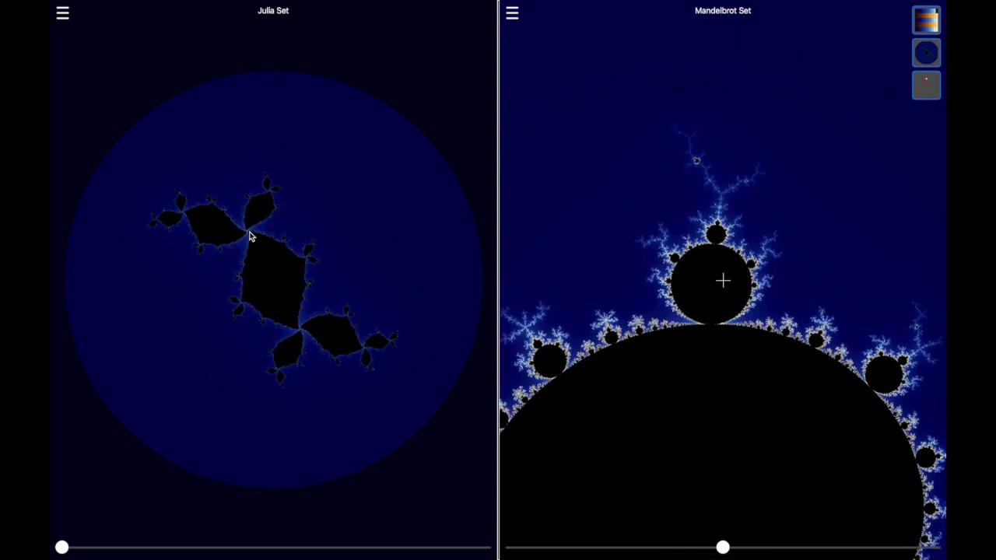
# Zoom toward a small bulb on the cardioid edge so the Julia set becomes chained many-petalled flowers
pyautogui.scroll(3, 250, 236)
pyautogui.hscroll(-3, 249, 236)
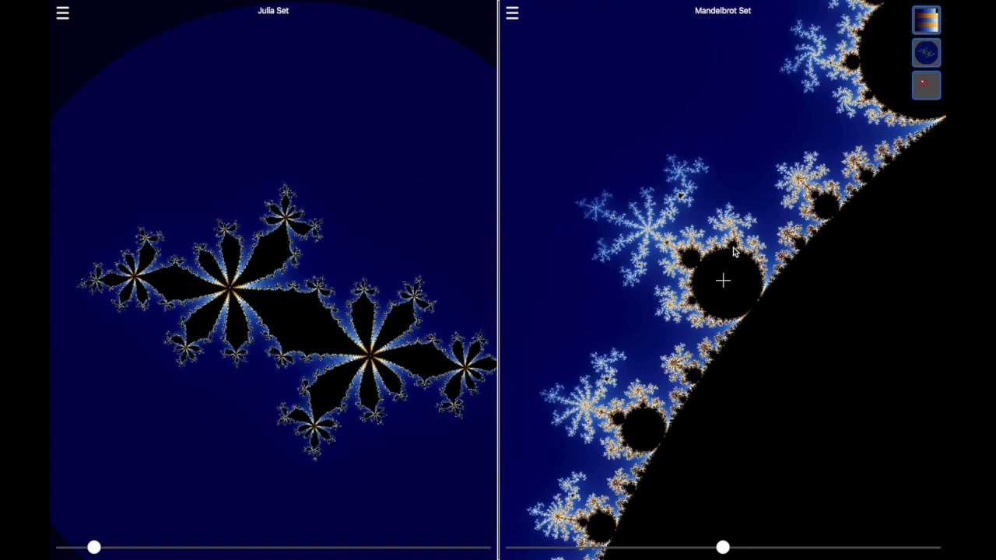
# Magnify the Mandelbrot bulb slightly and zoom the Julia panel deep into its central spiral arms
pyautogui.scroll(5, 733, 250)
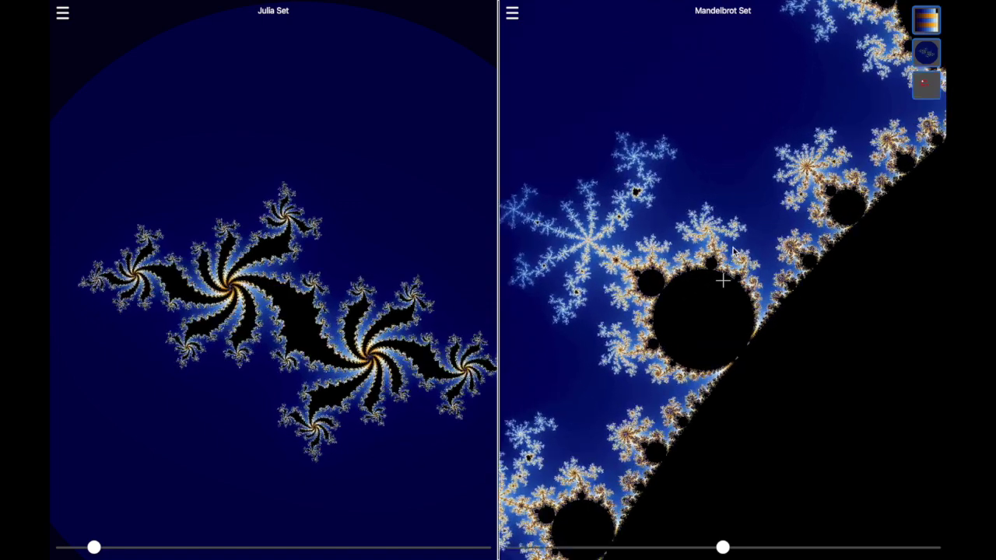
pyautogui.scroll(5, 733, 250)
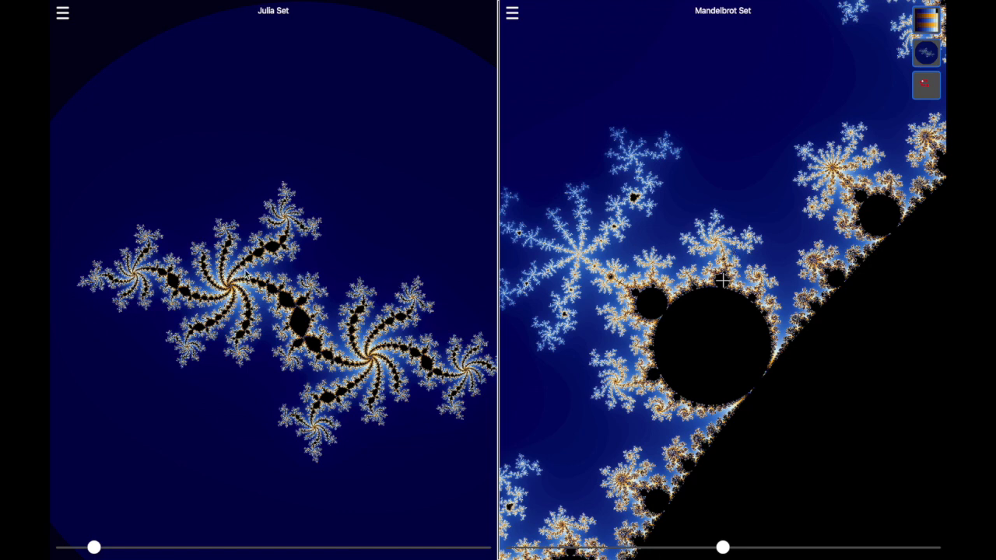
pyautogui.scroll(5, 213, 319)
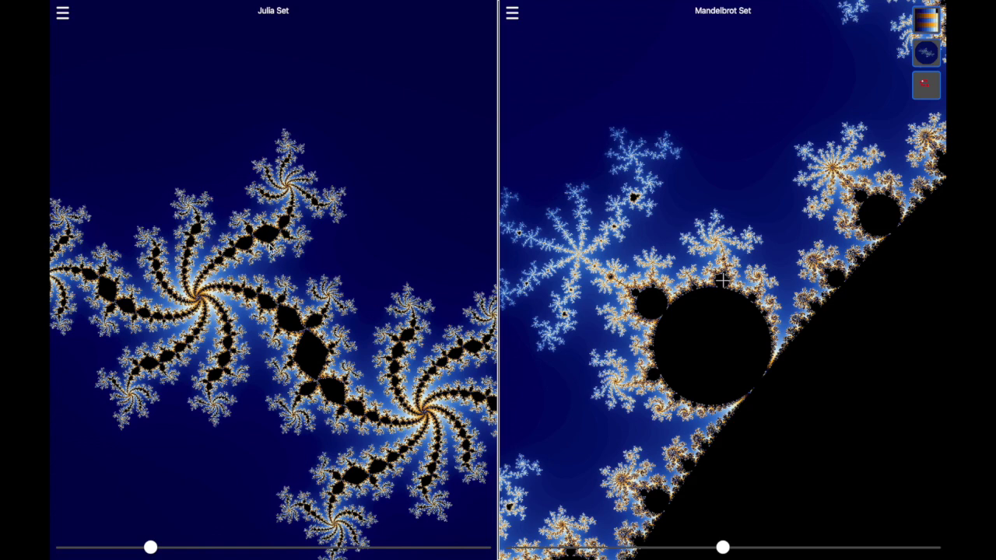
pyautogui.scroll(5, 270, 248)
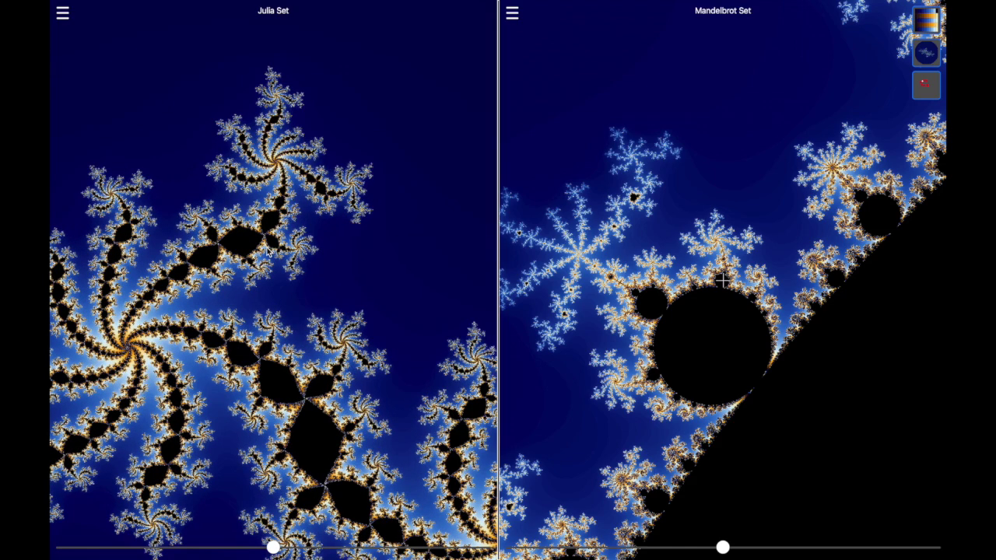
pyautogui.hscroll(-5, 270, 250)
pyautogui.scroll(-2, 269, 250)
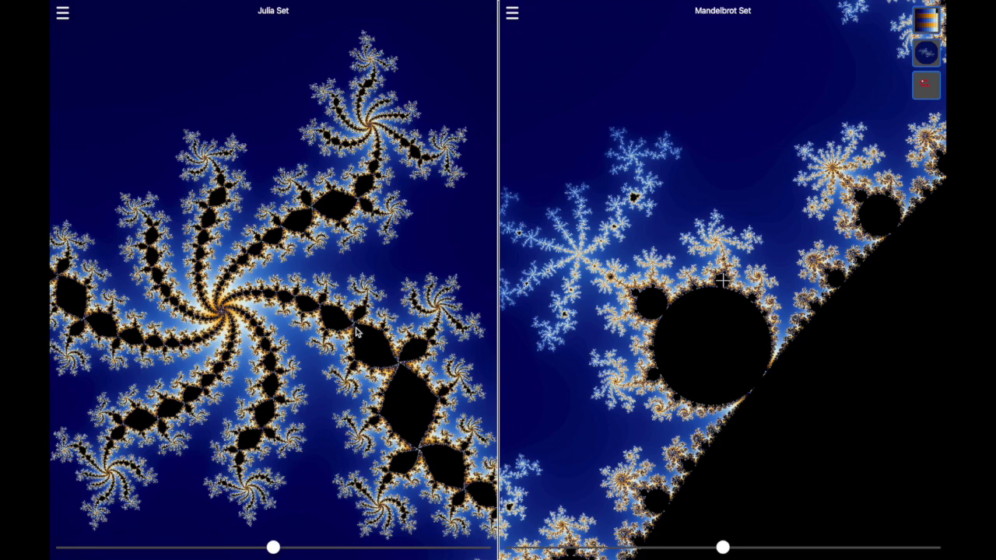
pyautogui.scroll(5, 357, 333)
pyautogui.scroll(5, 357, 332)
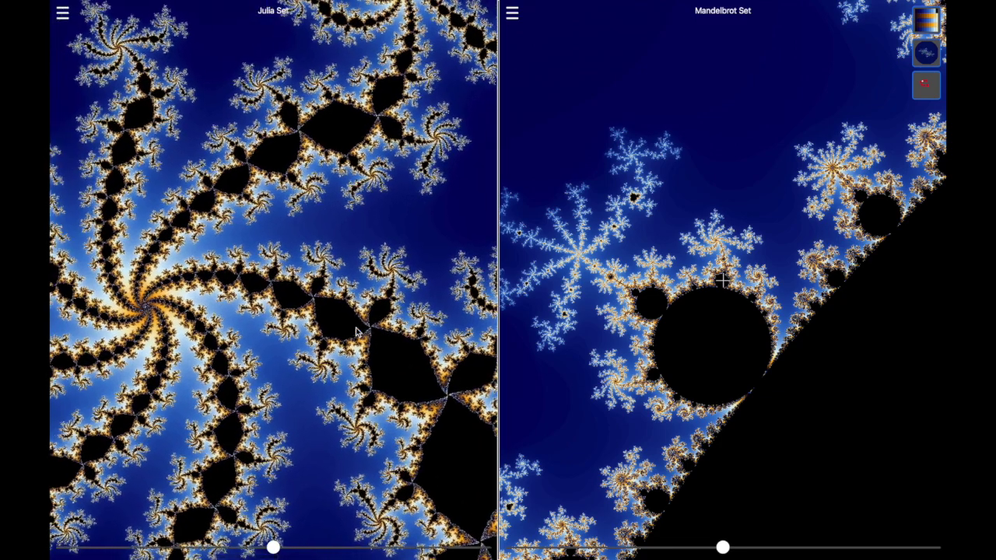
pyautogui.hscroll(-3, 356, 332)
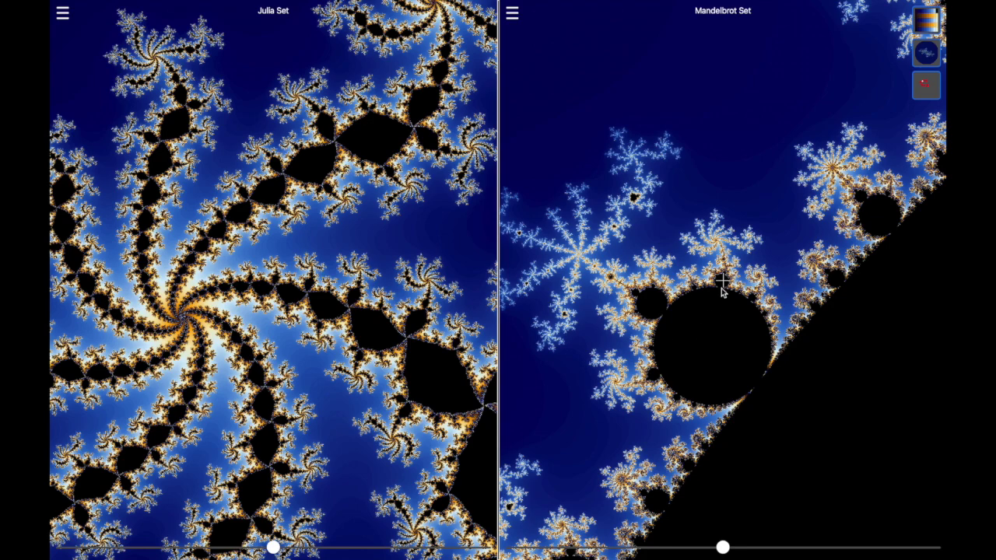
# Scroll-zoom the Mandelbrot pane toward the spiralling edge of the black region
pyautogui.scroll(6, 723, 281)
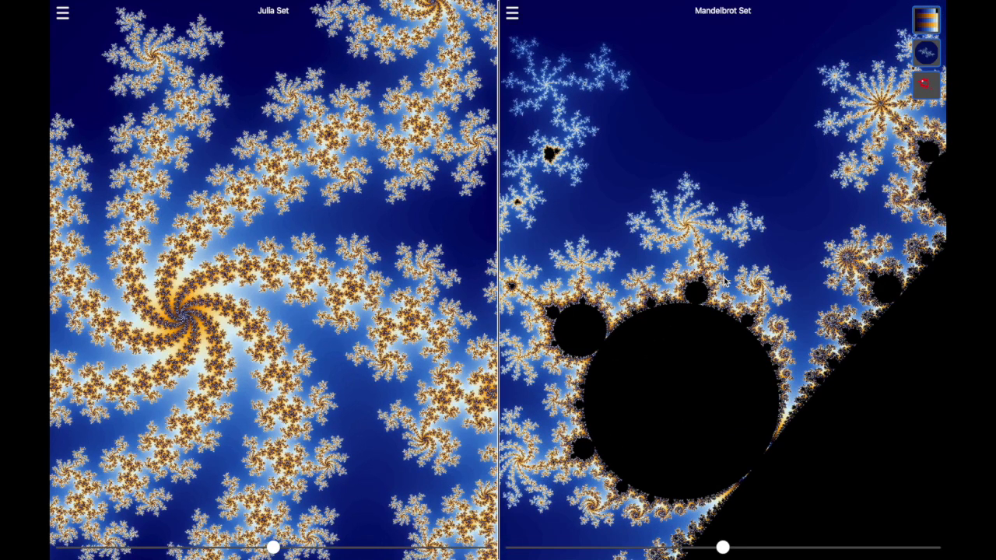
pyautogui.scroll(5, 723, 280)
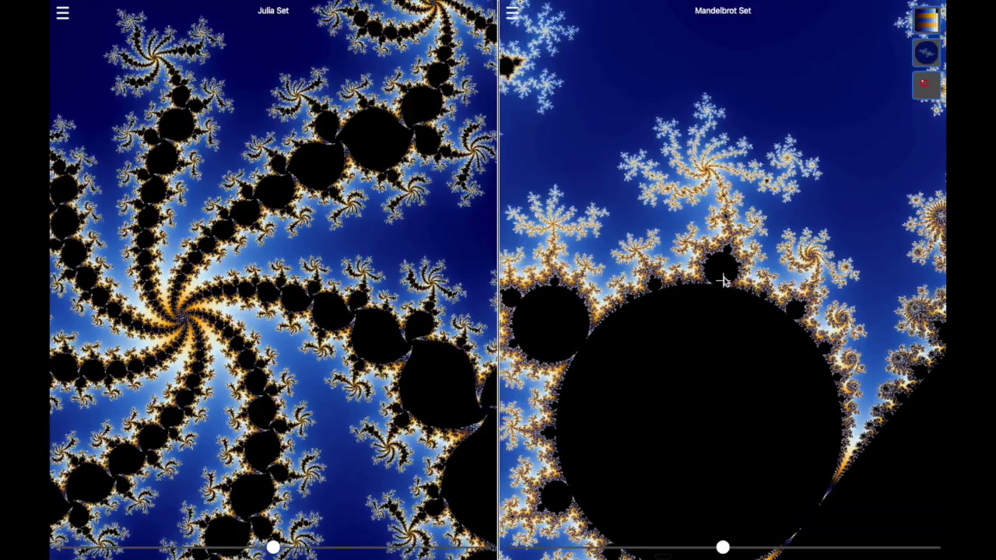
pyautogui.scroll(6, 723, 280)
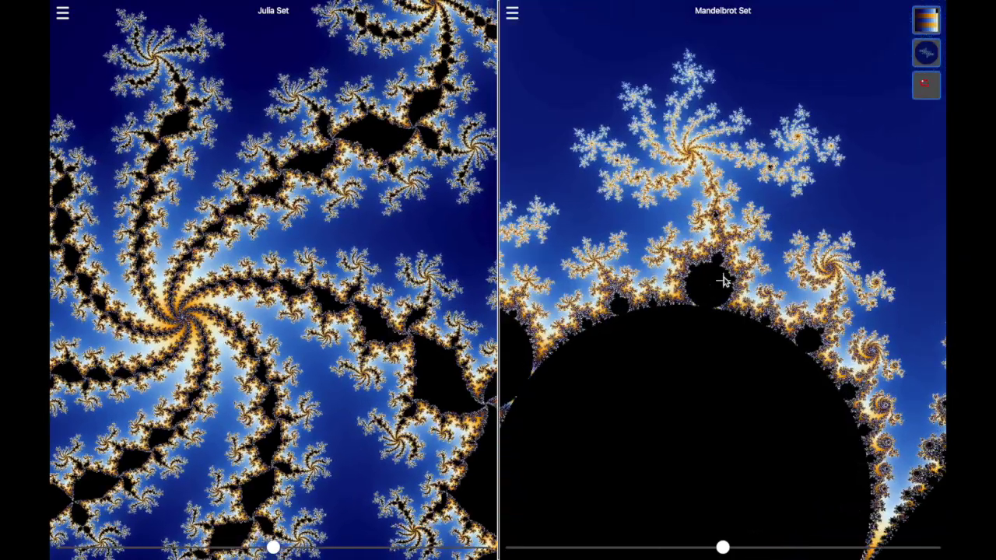
pyautogui.scroll(6, 723, 280)
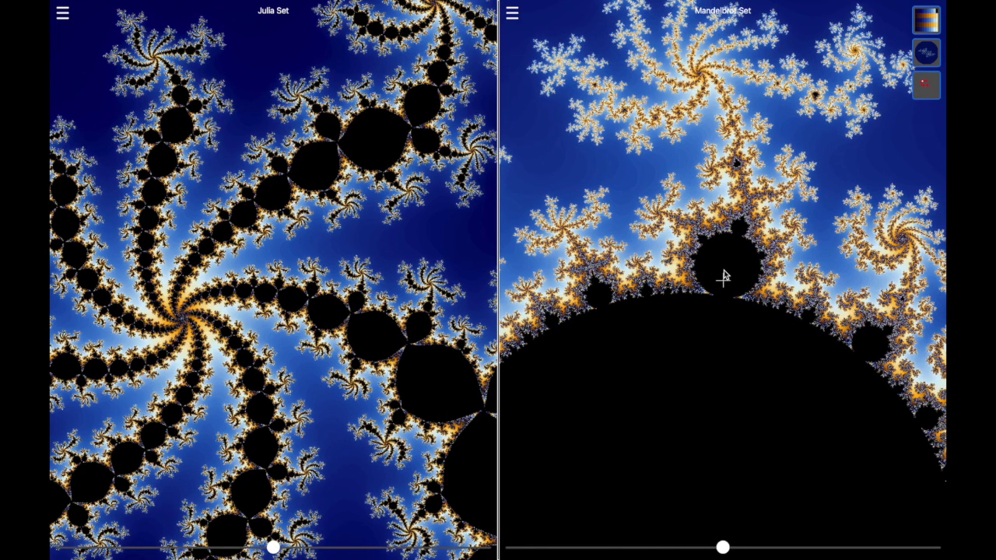
pyautogui.scroll(3, 738, 234)
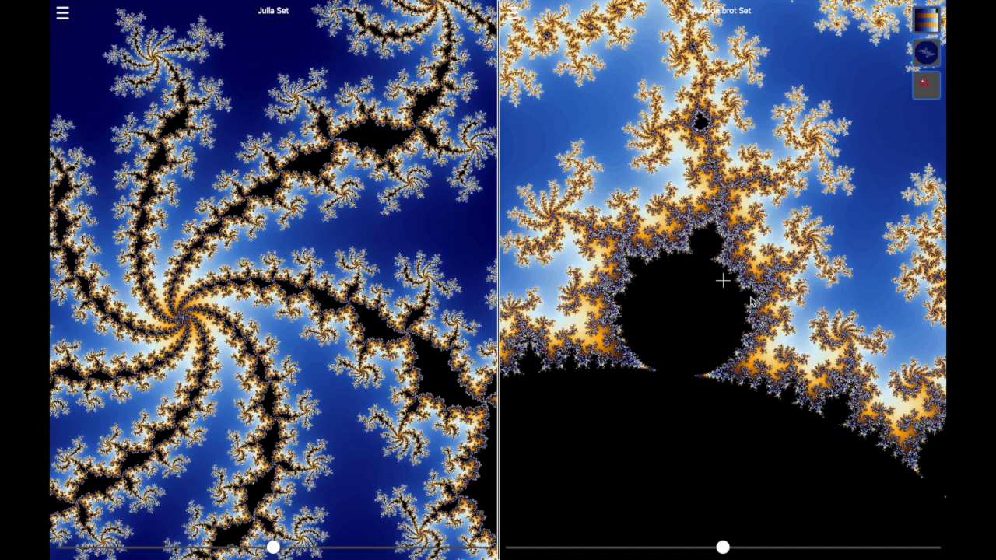
pyautogui.scroll(-5, 752, 300)
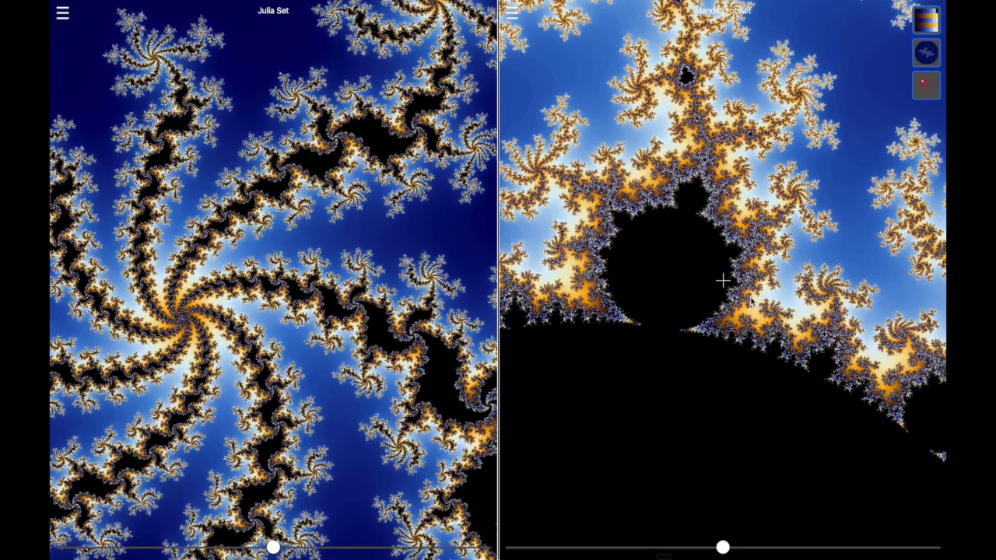
pyautogui.hscroll(2, 752, 301)
# Push the zoom slider right and zoom in further, giving a feathery blue-and-gold Julia spiral
pyautogui.moveTo(723, 549); pyautogui.dragTo(817, 554)
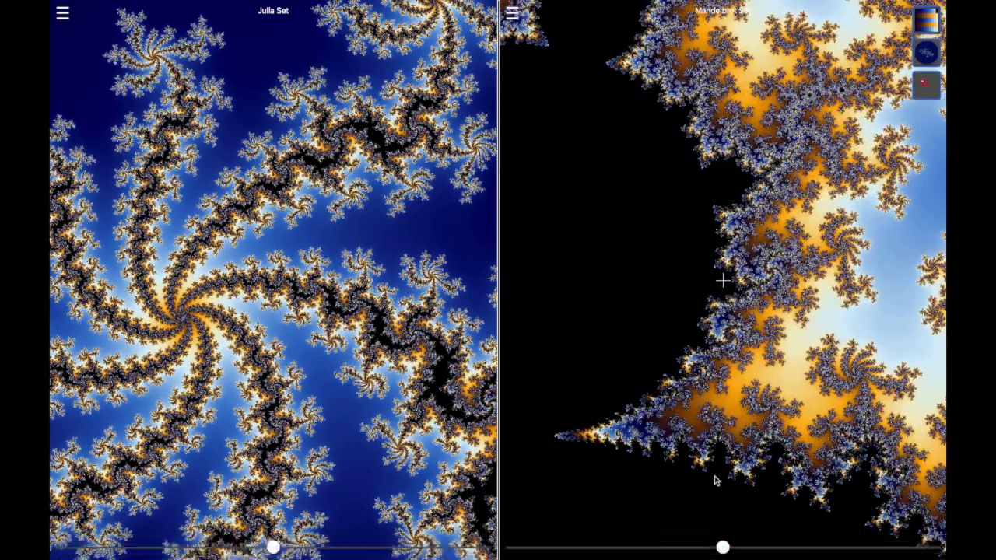
pyautogui.moveTo(723, 549); pyautogui.dragTo(781, 543)
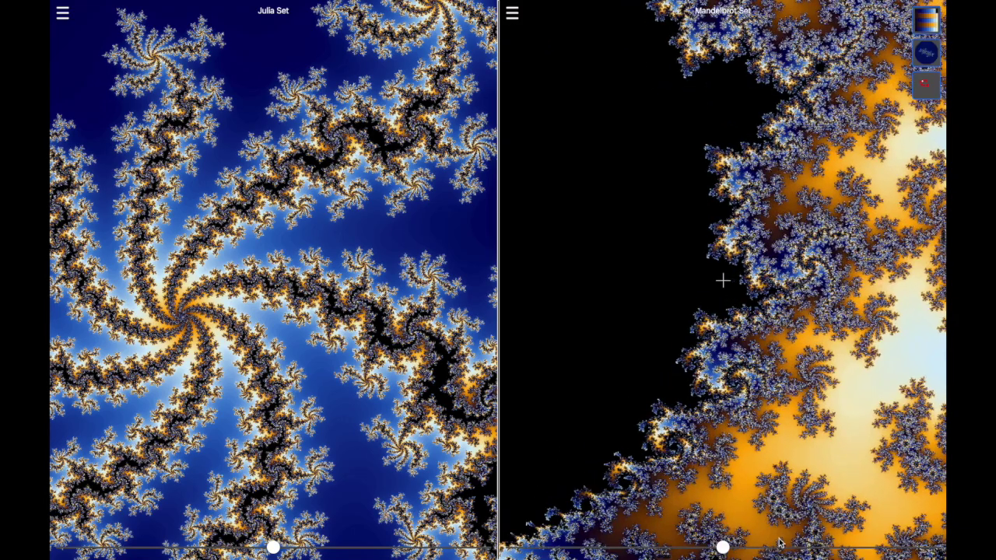
pyautogui.scroll(1, 683, 380)
pyautogui.scroll(5, 683, 380)
pyautogui.scroll(2, 683, 380)
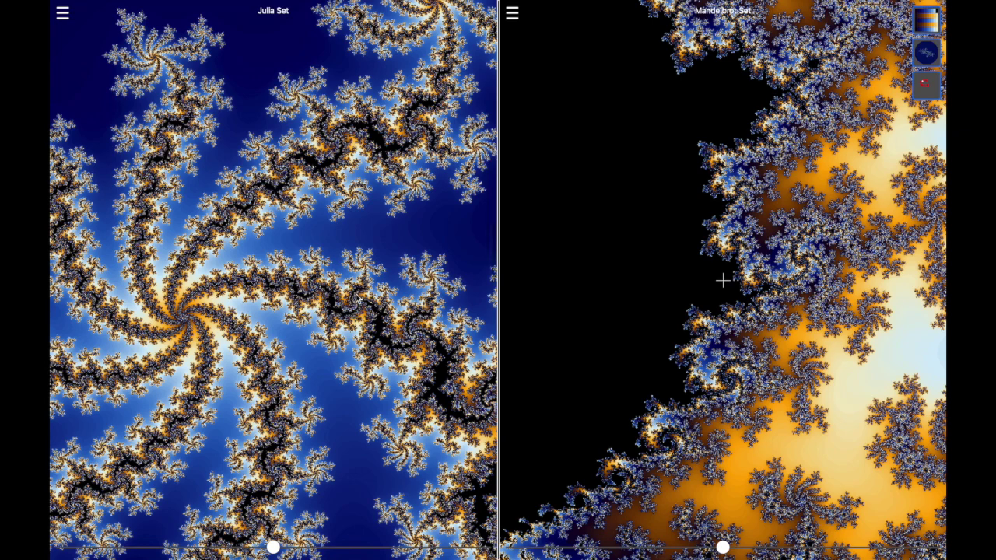
# Magnify the Julia pane onto its black branching filaments fringed with gold-and-blue spirals
pyautogui.scroll(4, 357, 298)
pyautogui.scroll(-5, 357, 298)
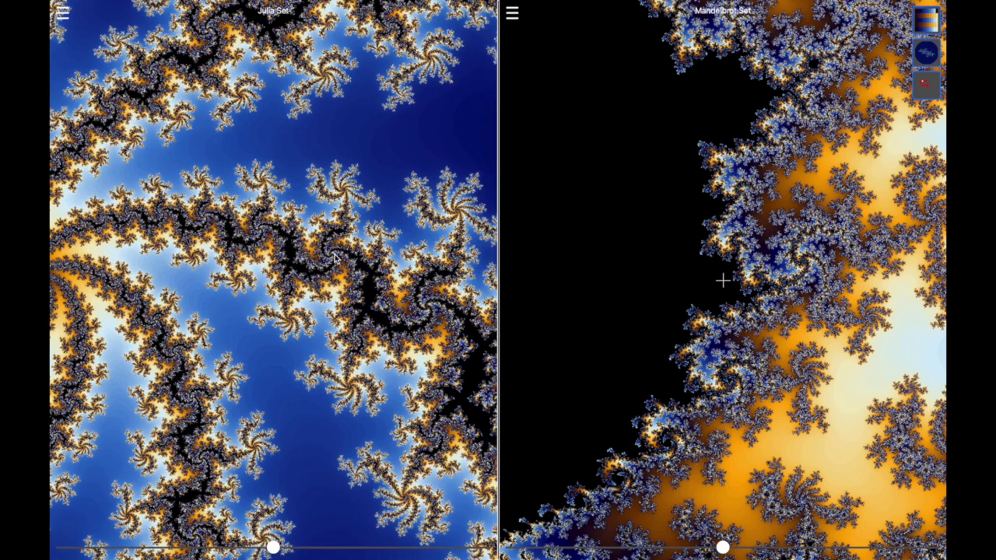
pyautogui.scroll(3, 336, 260)
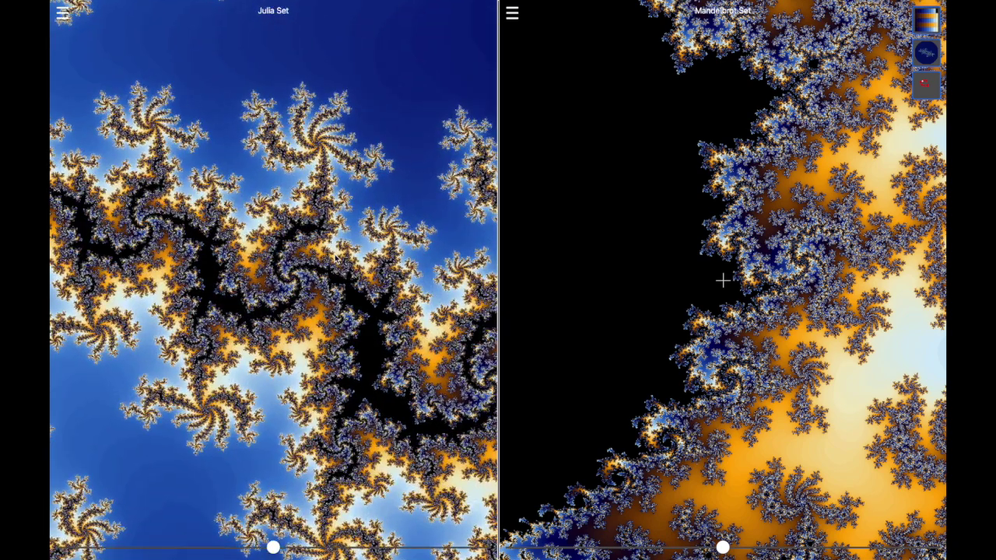
pyautogui.scroll(3, 335, 260)
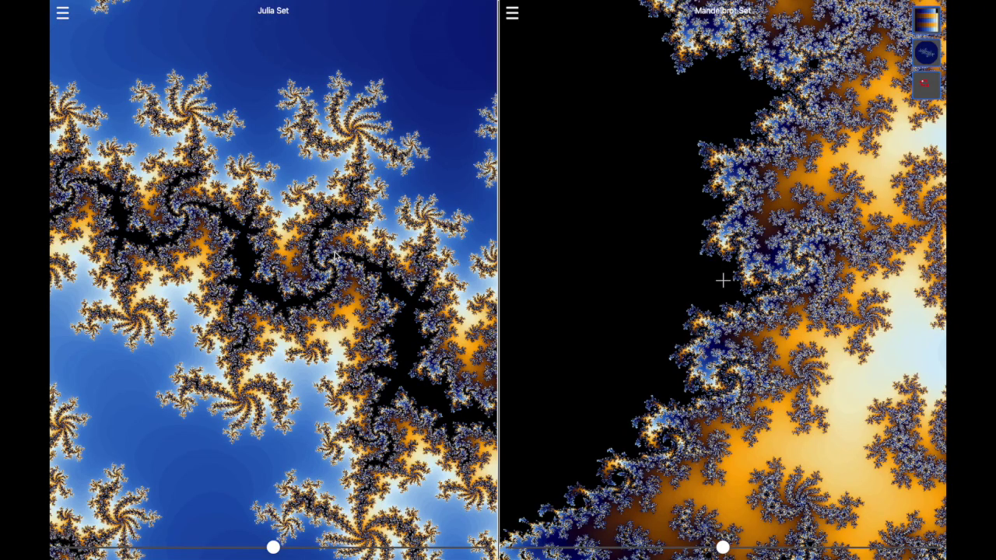
pyautogui.scroll(5, 335, 260)
pyautogui.scroll(3, 335, 257)
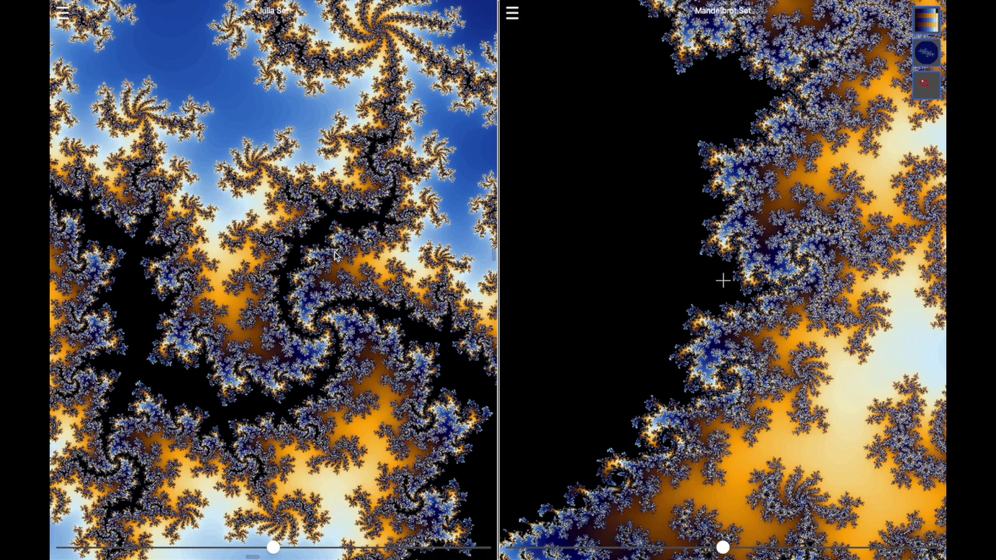
pyautogui.scroll(5, 336, 257)
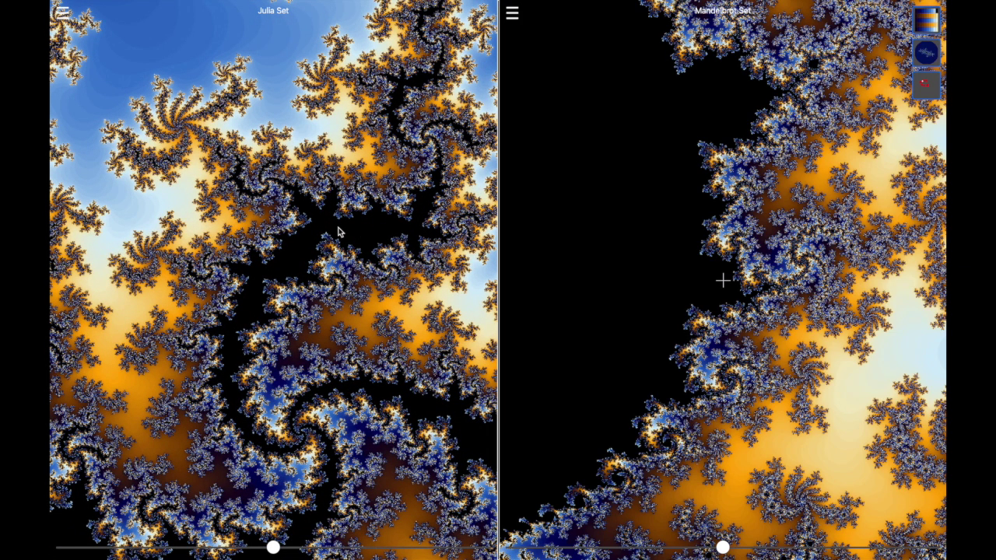
# Raise the iteration count from 400 to 800 using the Iteration Editor
pyautogui.click(513, 16)
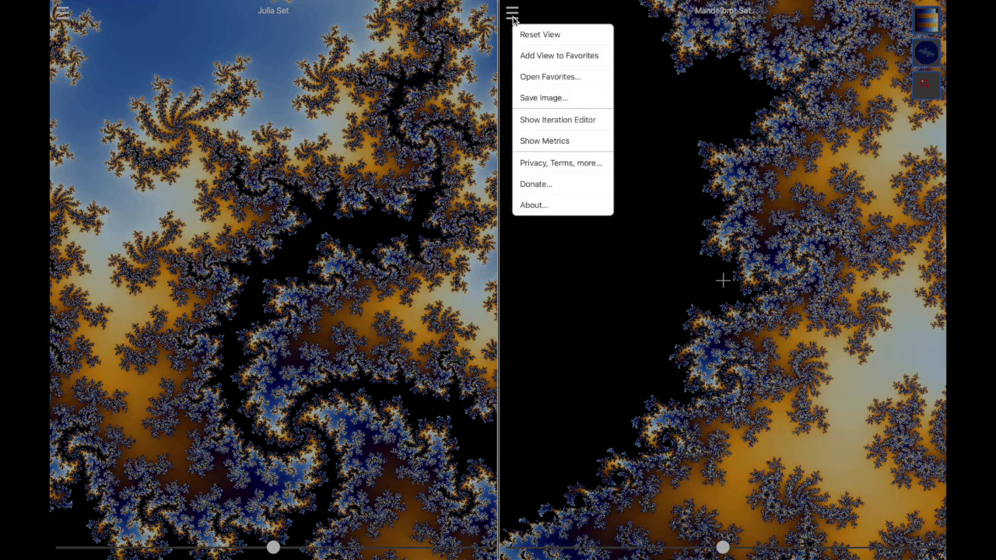
pyautogui.click(551, 121)
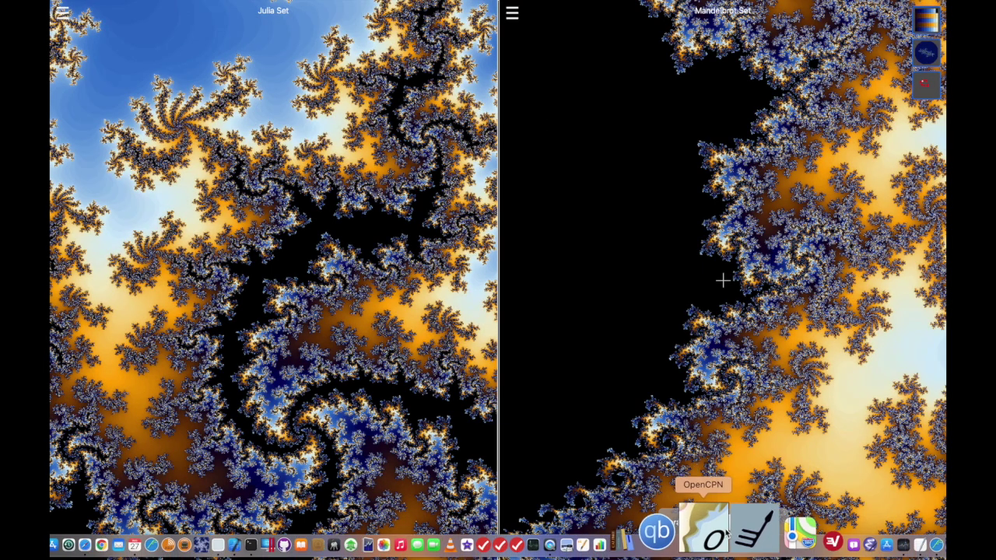
pyautogui.doubleClick(715, 523)
pyautogui.write('8')
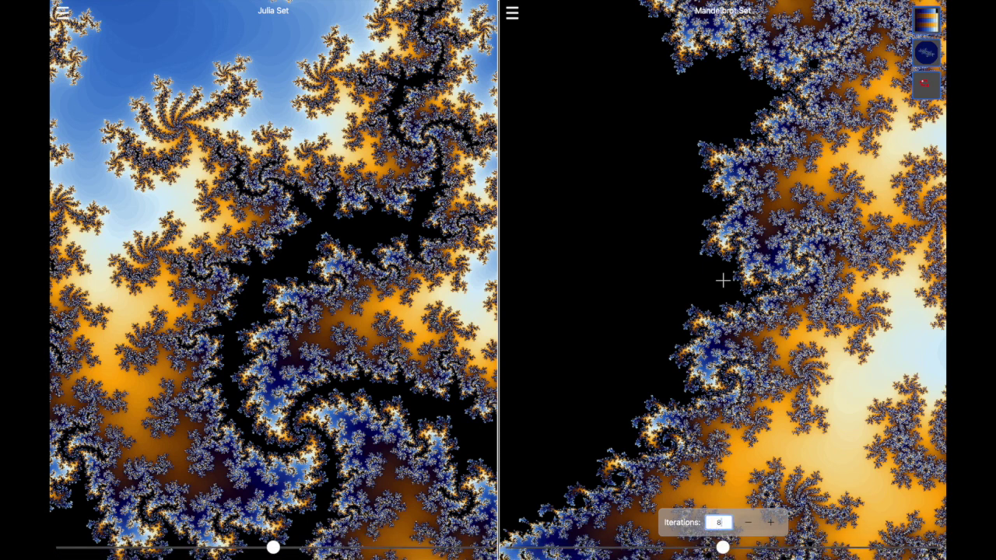
pyautogui.write('00')
pyautogui.press('Return')
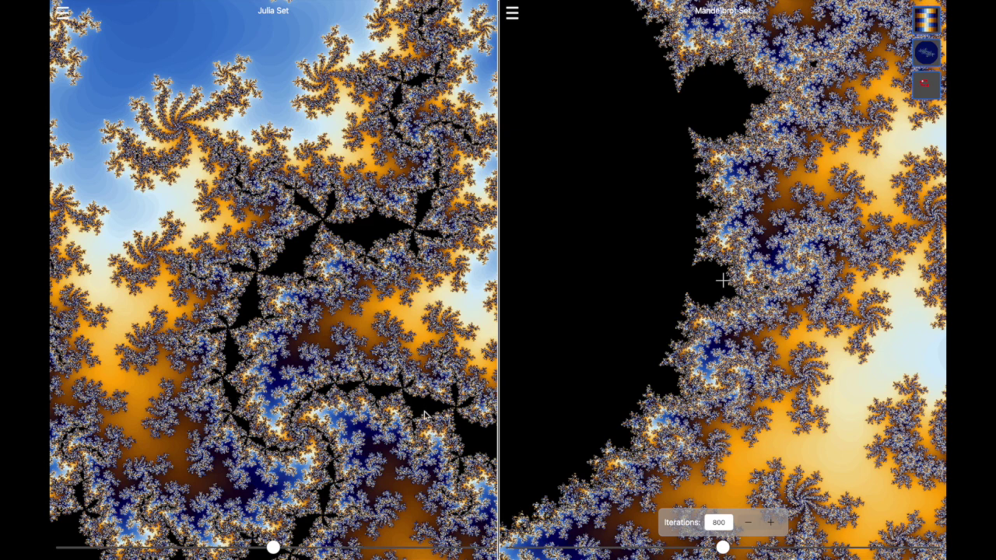
# Zoom the Julia pane out and back in, then pull the Mandelbrot view slightly out to show its bulb
pyautogui.scroll(-2, 424, 416)
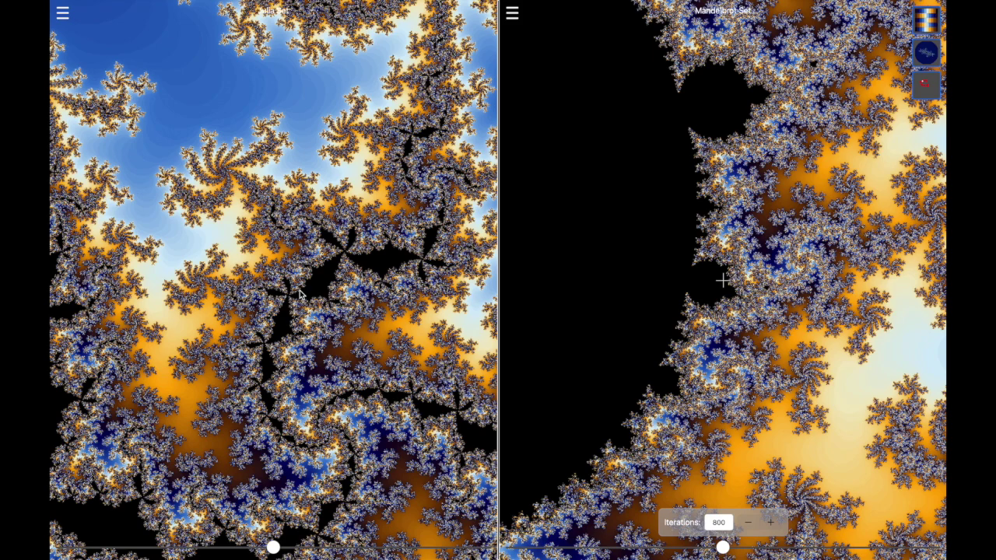
pyautogui.scroll(-1, 298, 299)
pyautogui.scroll(-2, 299, 299)
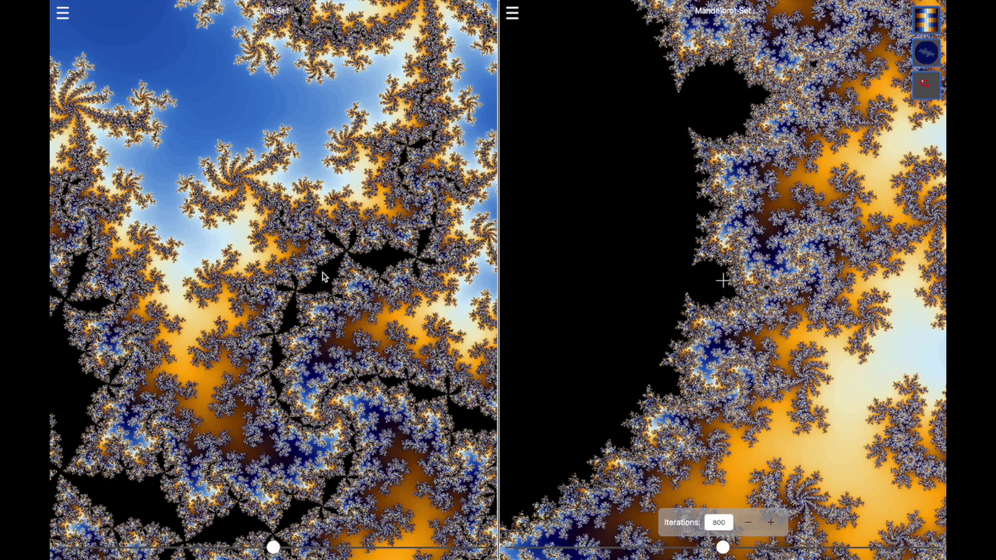
pyautogui.scroll(3, 322, 272)
pyautogui.scroll(5, 322, 277)
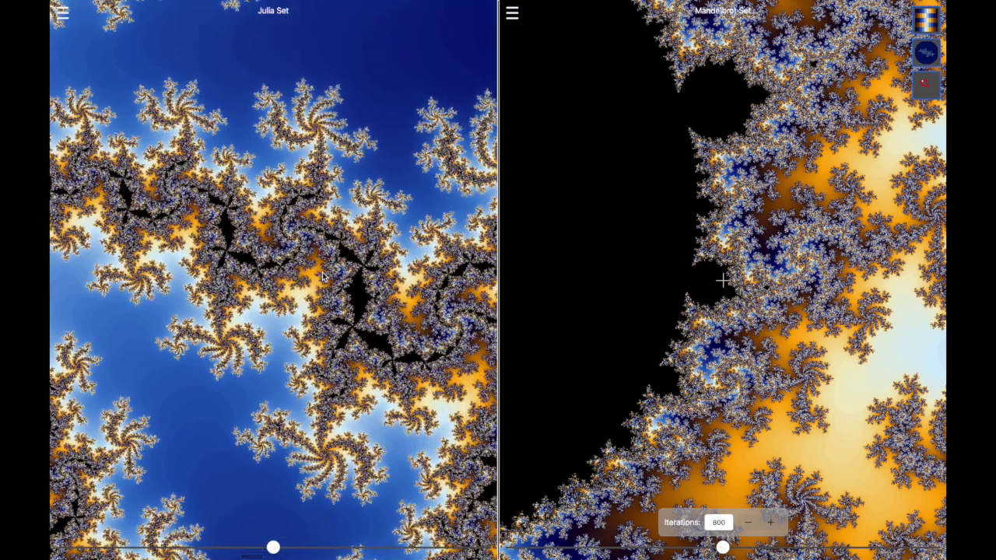
pyautogui.scroll(5, 323, 276)
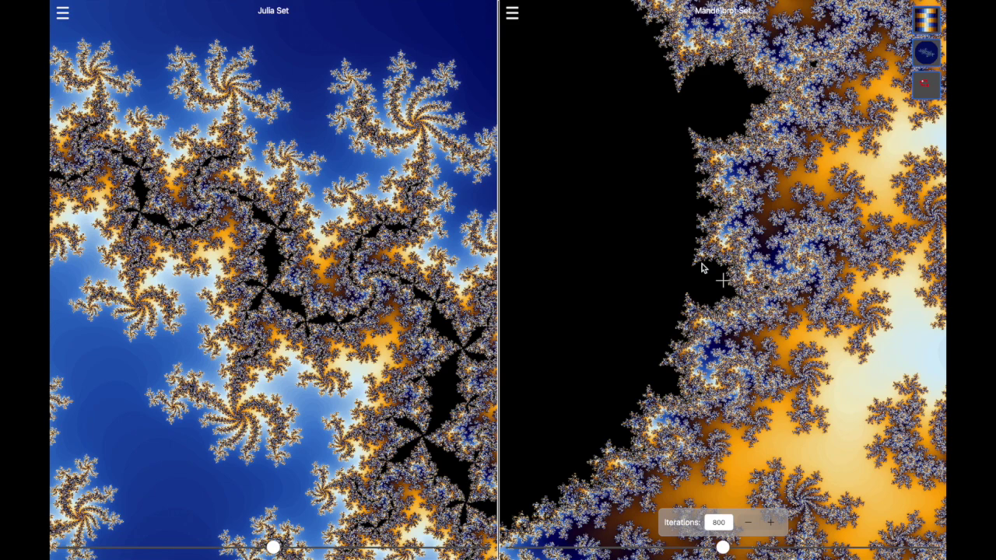
pyautogui.scroll(-5, 701, 268)
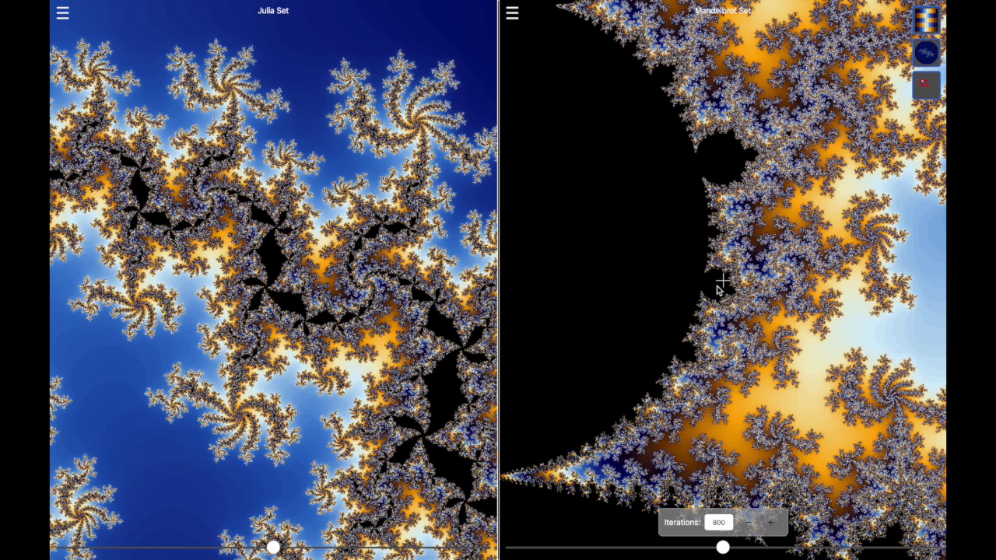
# Zoom the Mandelbrot pane deep into a gold-filled wedge of filaments between black regions
pyautogui.scroll(5, 727, 304)
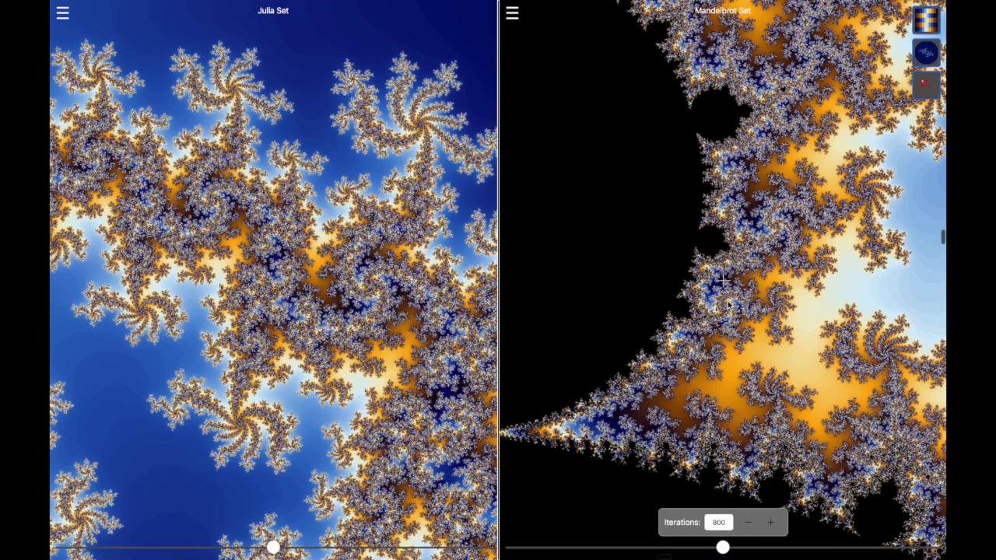
pyautogui.scroll(5, 729, 305)
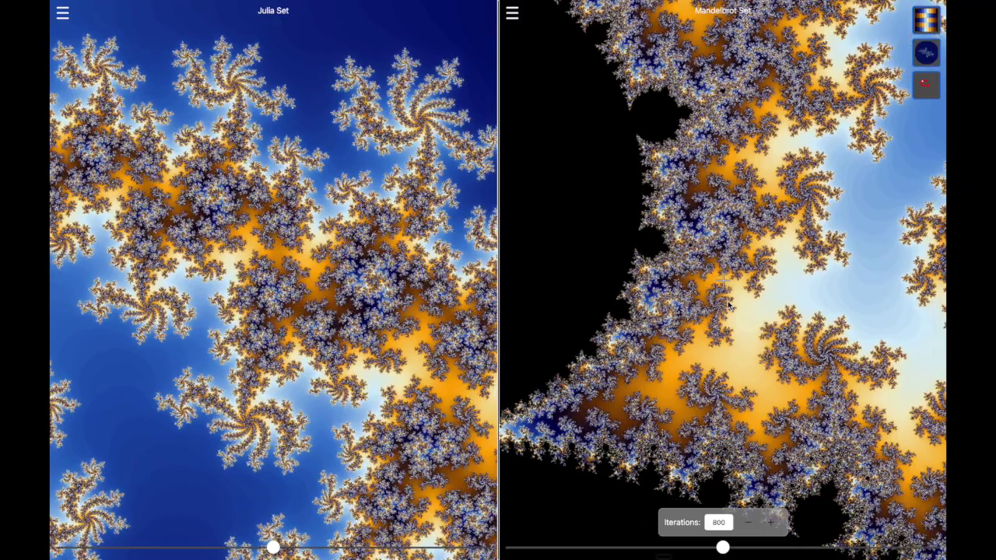
pyautogui.scroll(5, 729, 305)
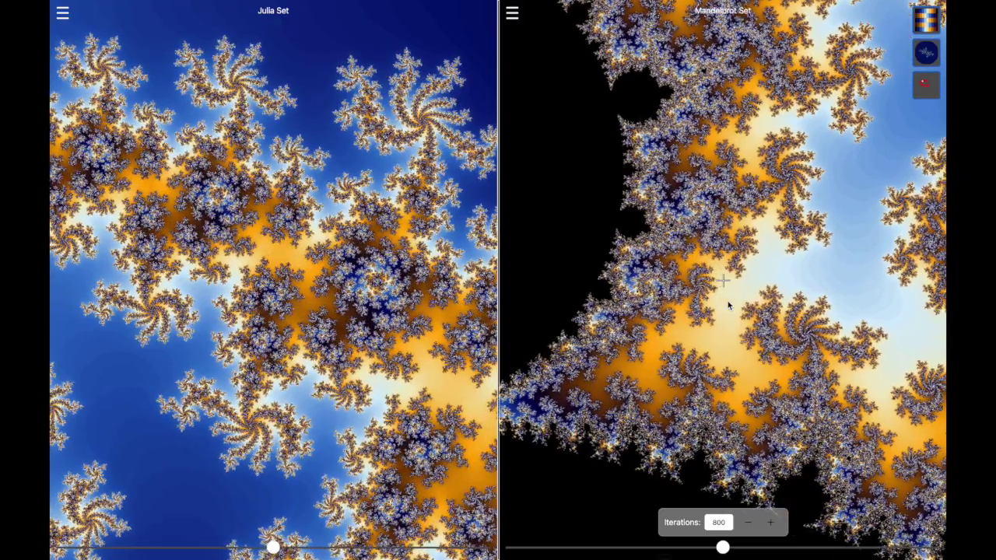
pyautogui.scroll(4, 729, 305)
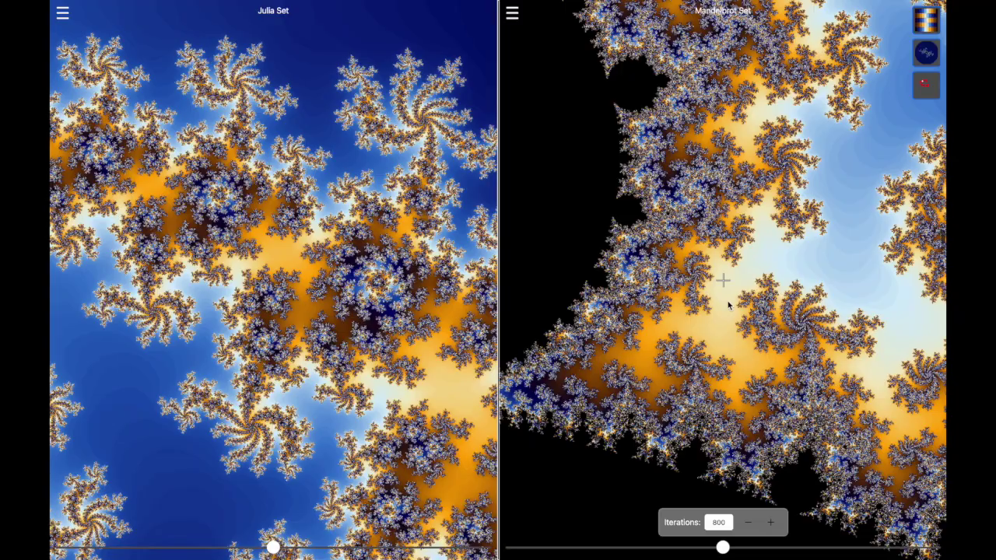
pyautogui.scroll(5, 728, 305)
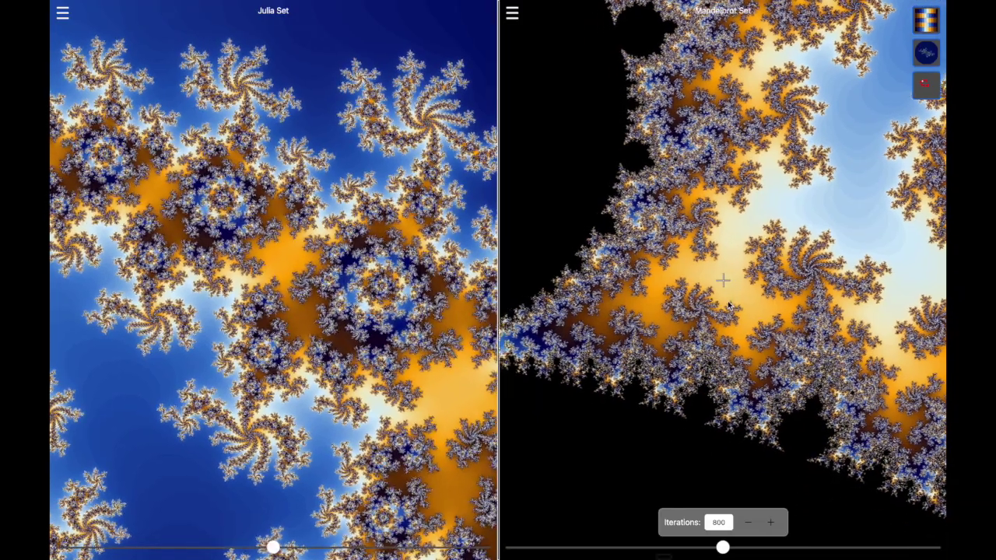
pyautogui.scroll(5, 728, 305)
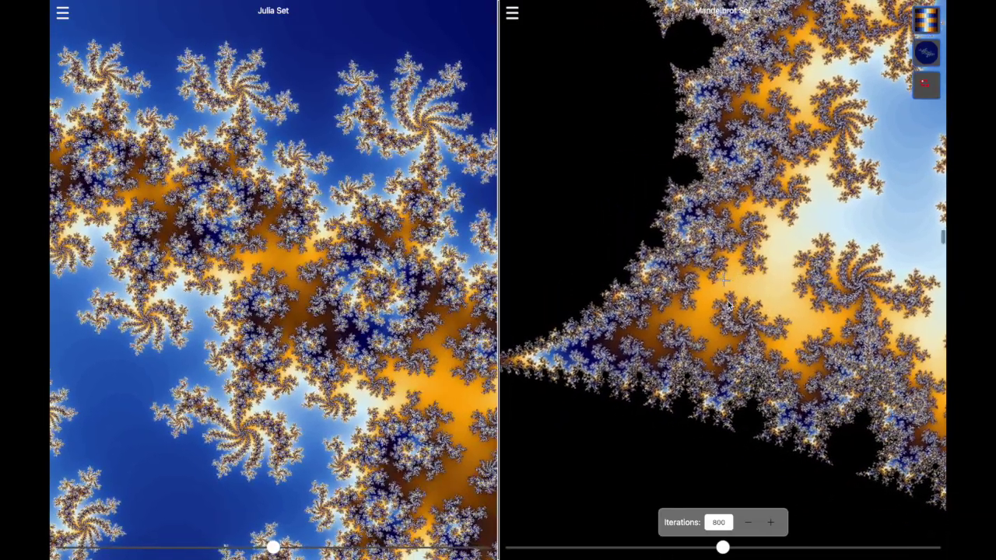
pyautogui.scroll(5, 728, 304)
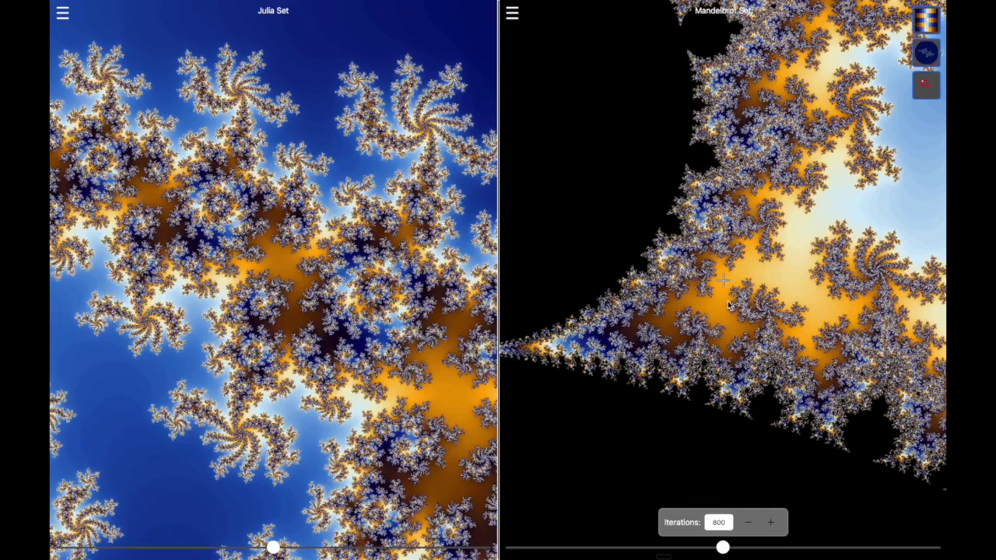
pyautogui.scroll(4, 728, 304)
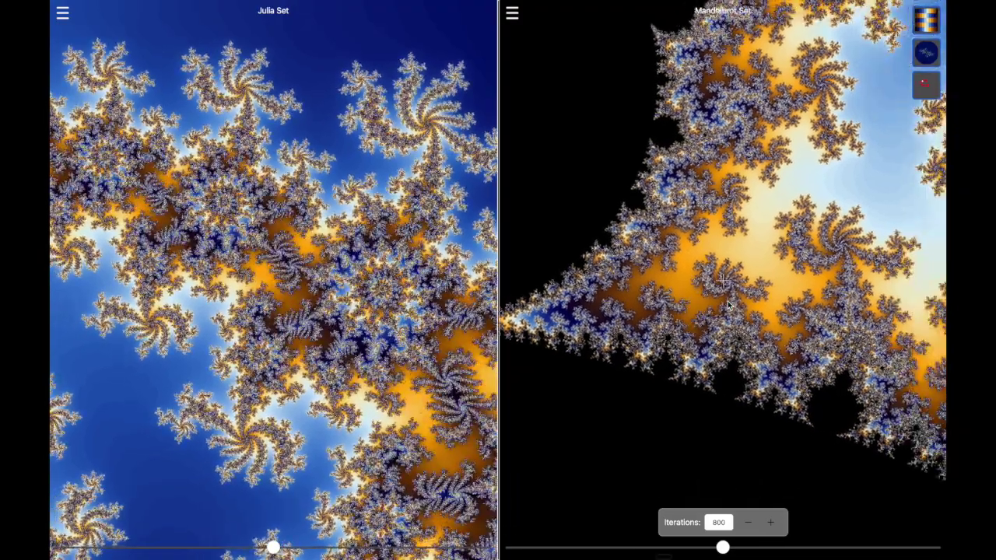